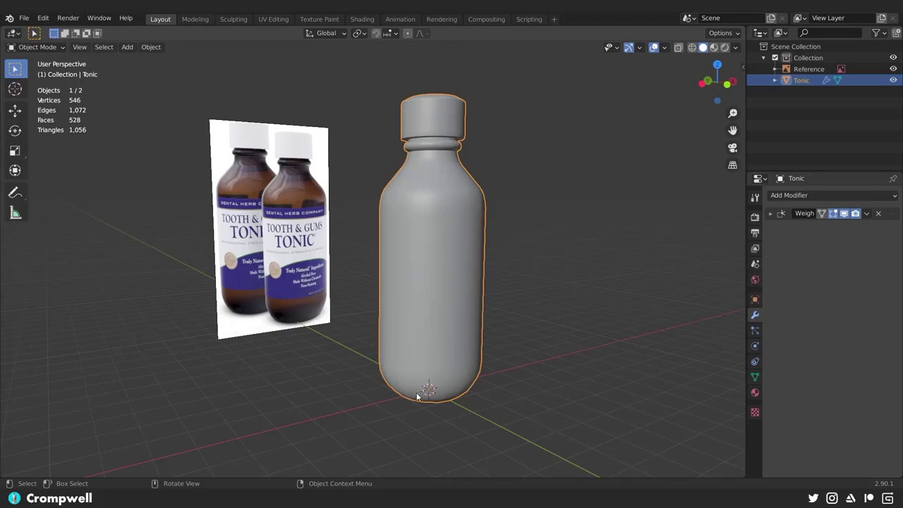
Orbit around the bottle, then drag the Santa foil-wrapper photo window over the scene.
middle_drag(534, 256, 447, 258)
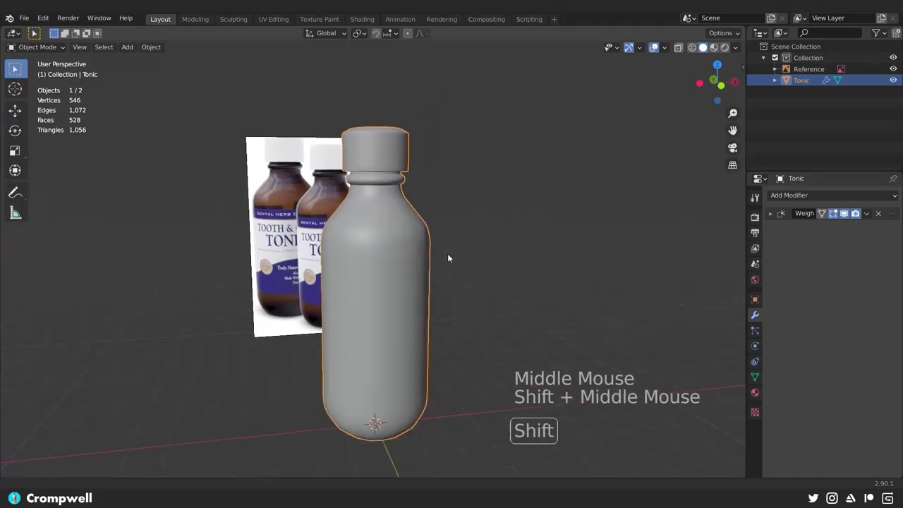
scroll(447, 258, up, 2)
mouse_move(379, 240)
middle_down()
mouse_move(357, 196)
mouse_move(378, 213)
middle_up()
scroll(359, 194, down, 3)
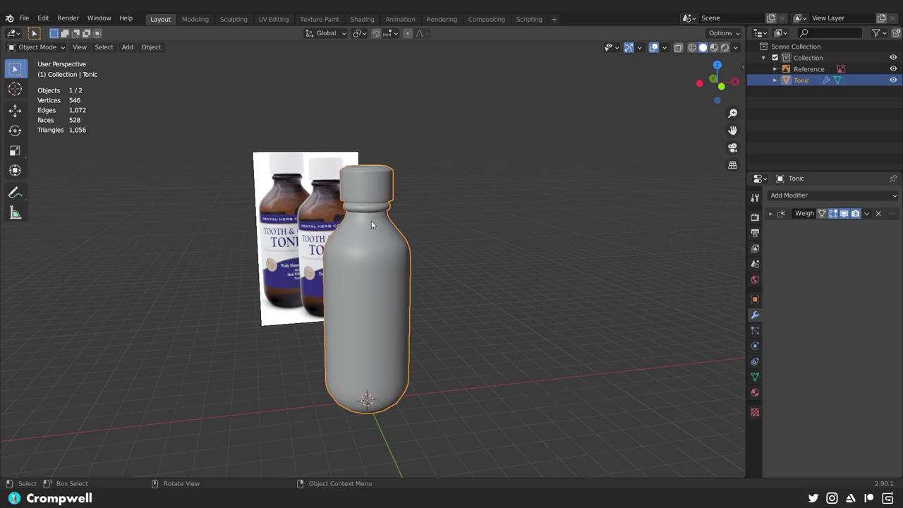
key(shift)
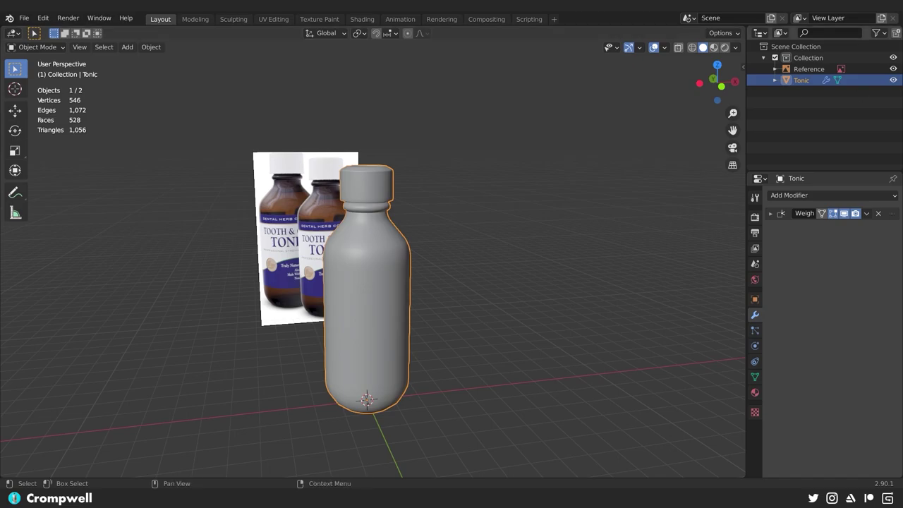
mouse_move(902, 32)
mouse_down()
mouse_move(637, 34)
mouse_move(671, 9)
mouse_up()
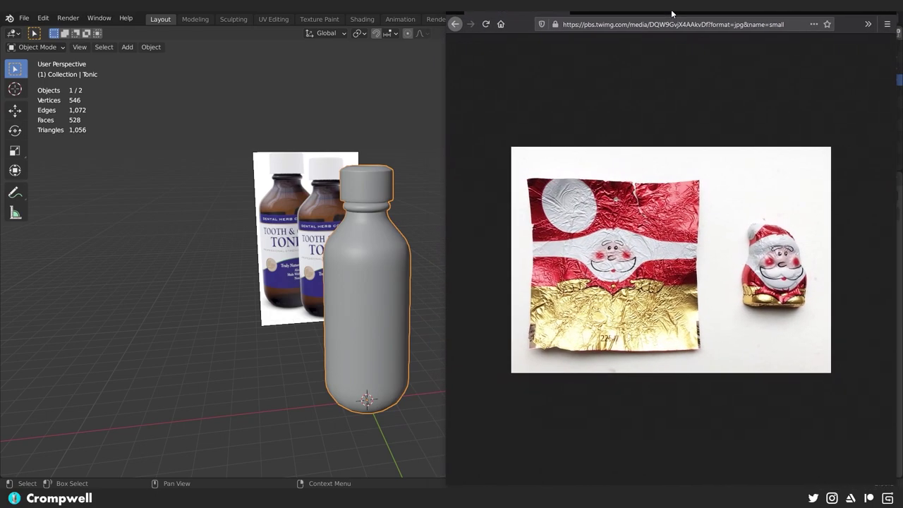
Snap the Santa wrapper photo window to the right half, then close it.
drag(670, 9, 676, 19)
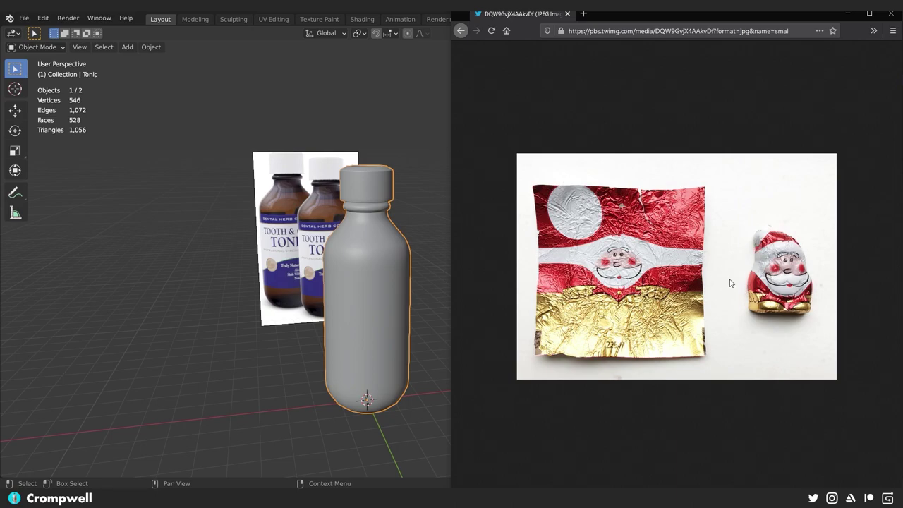
click(847, 13)
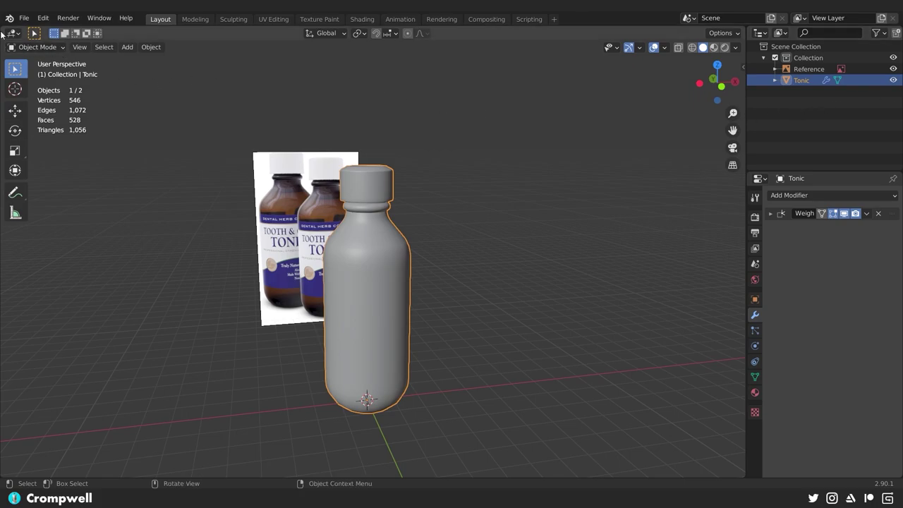
Split the 3D view and make the left area a UV Editor.
drag(6, 33, 241, 56)
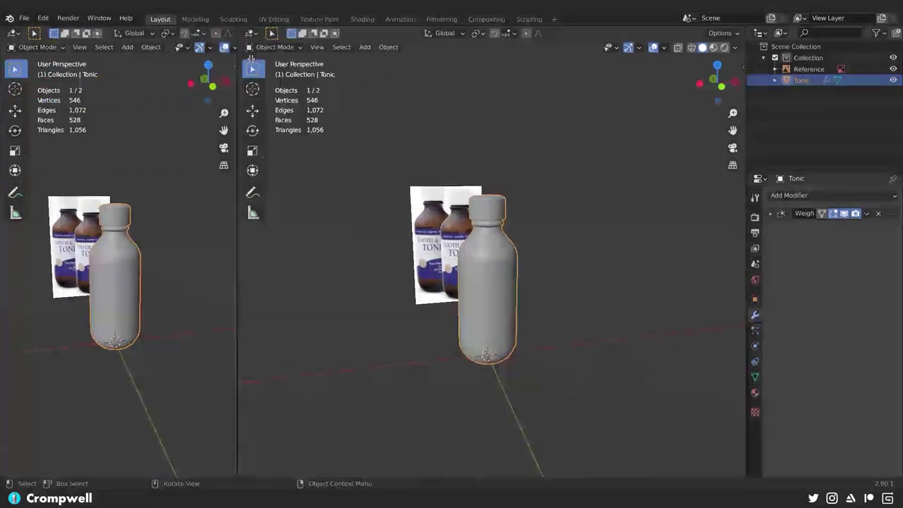
click(13, 32)
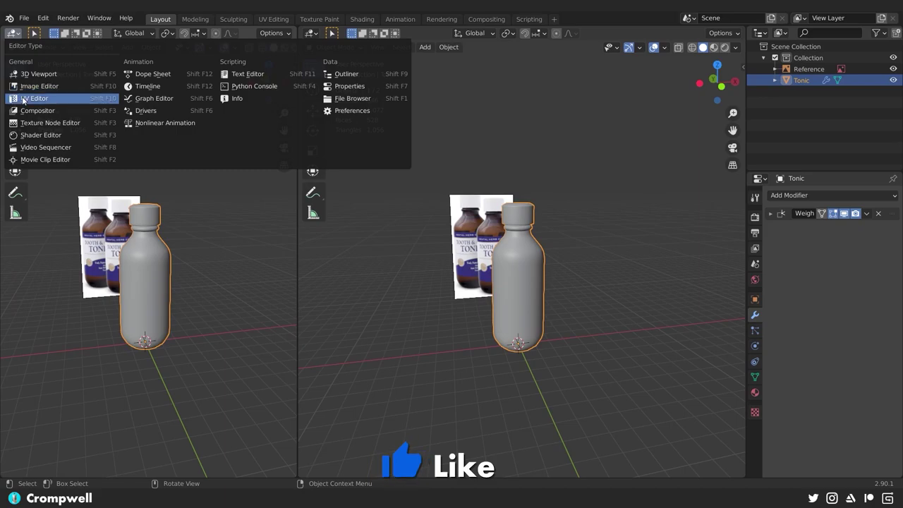
click(28, 68)
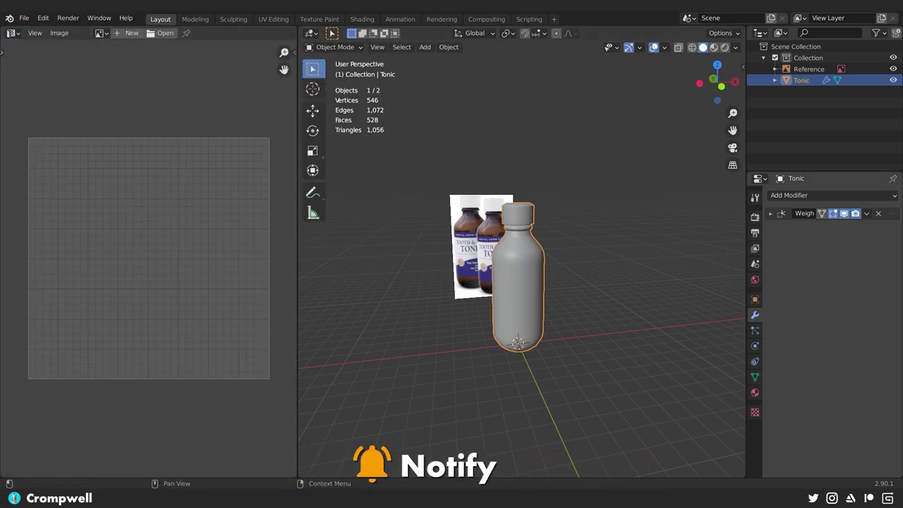
Bring the reference photo back, move it aside, and zoom in on the bottle.
drag(902, 43, 606, 40)
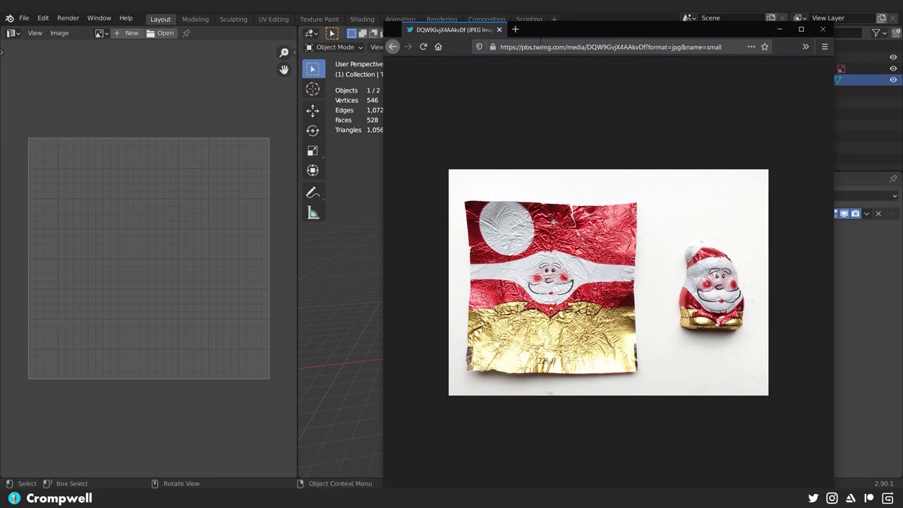
drag(557, 30, 725, 40)
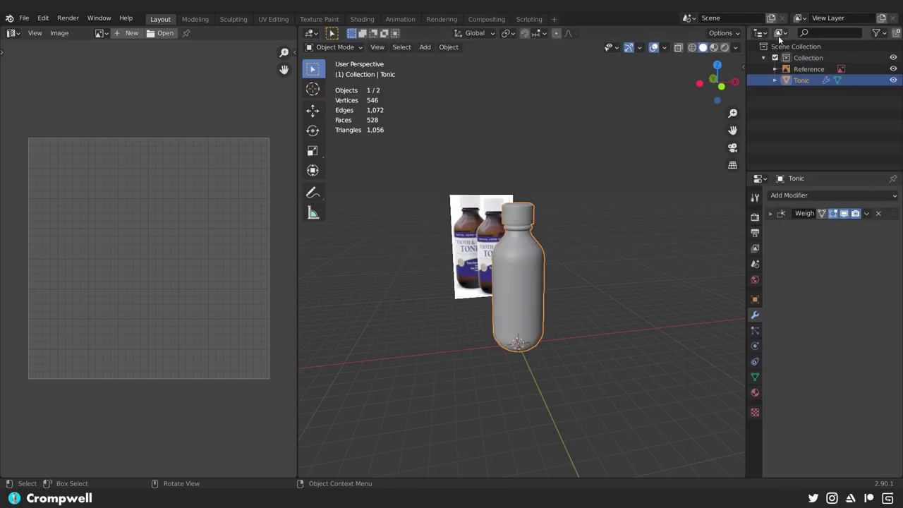
scroll(429, 253, up, 2)
scroll(451, 260, up, 2)
scroll(515, 226, up, 1)
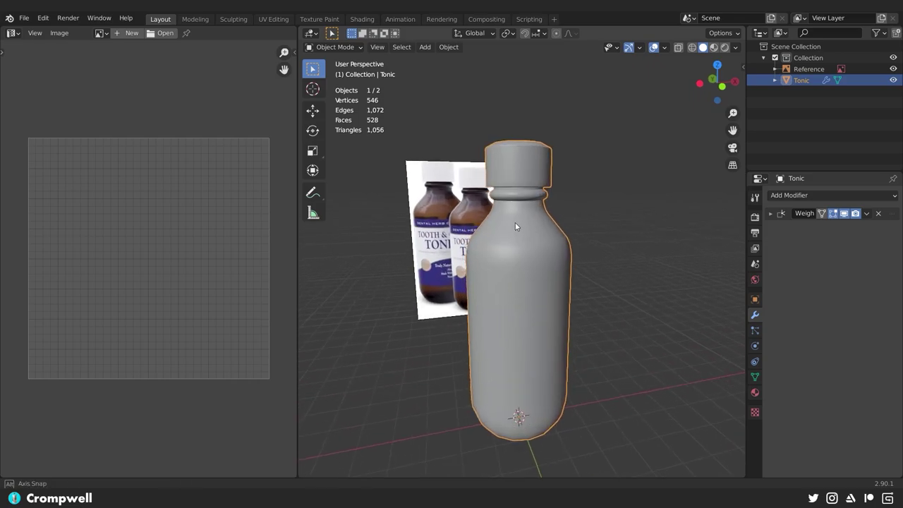
middle_drag(515, 225, 535, 222)
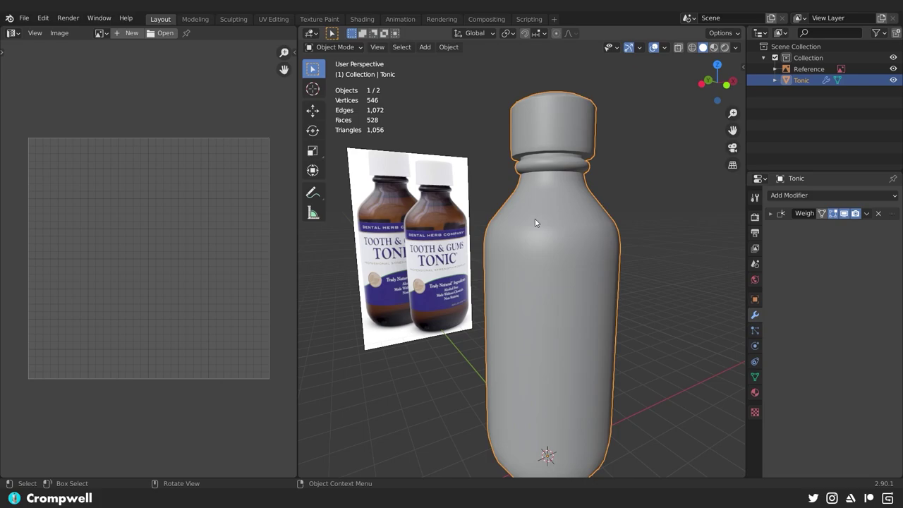
In Edit Mode, select the bottle's base edge loop and mark it as a seam.
key(Tab)
scroll(542, 193, down, 2)
scroll(542, 194, down, 1)
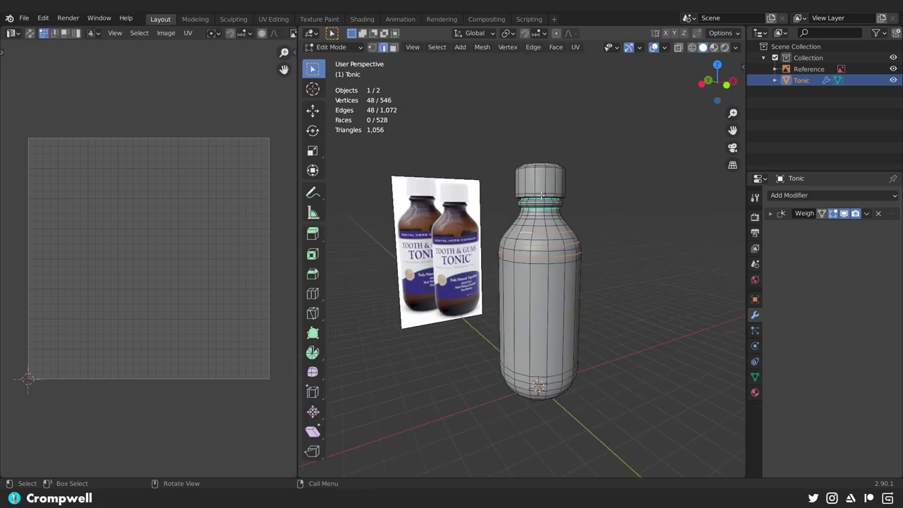
mouse_move(494, 254)
middle_down()
mouse_move(526, 255)
mouse_move(478, 203)
mouse_move(458, 231)
middle_up()
scroll(526, 255, up, 1)
click(525, 273)
alt+click(465, 220)
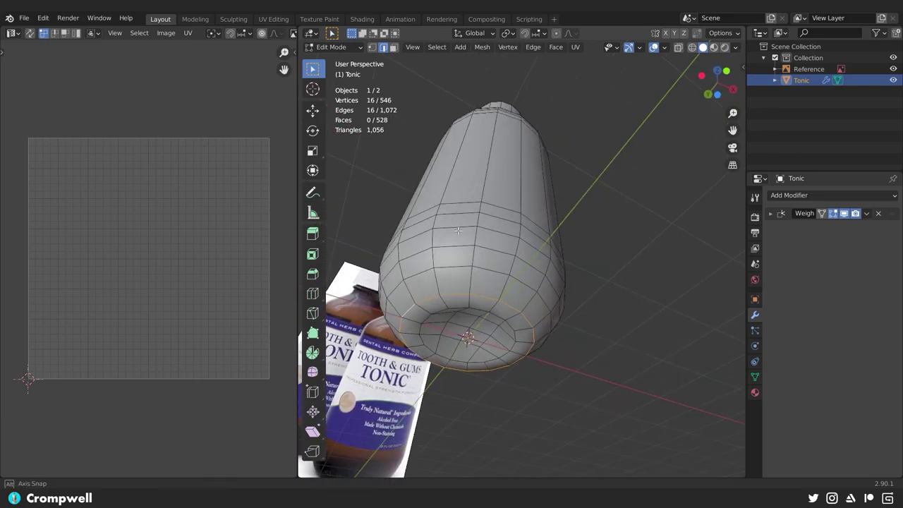
key(ctrl+e)
click(423, 219)
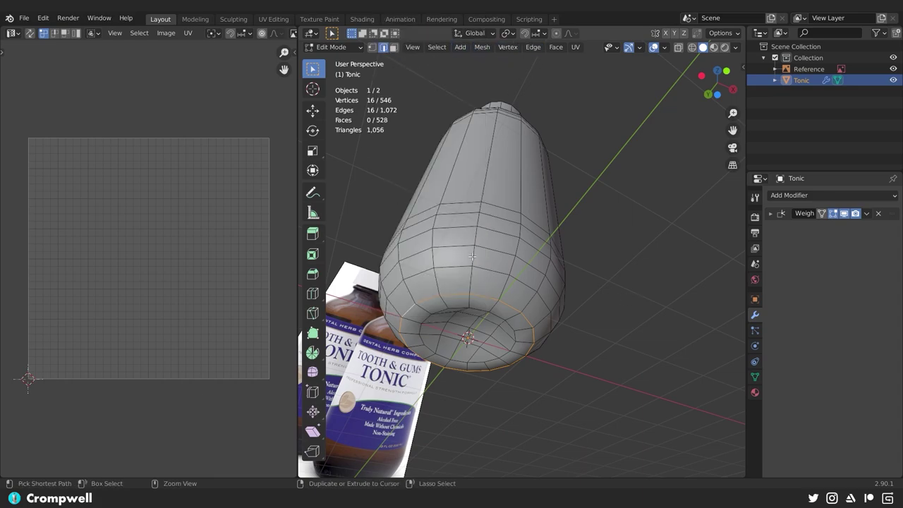
key(ctrl+e)
click(423, 229)
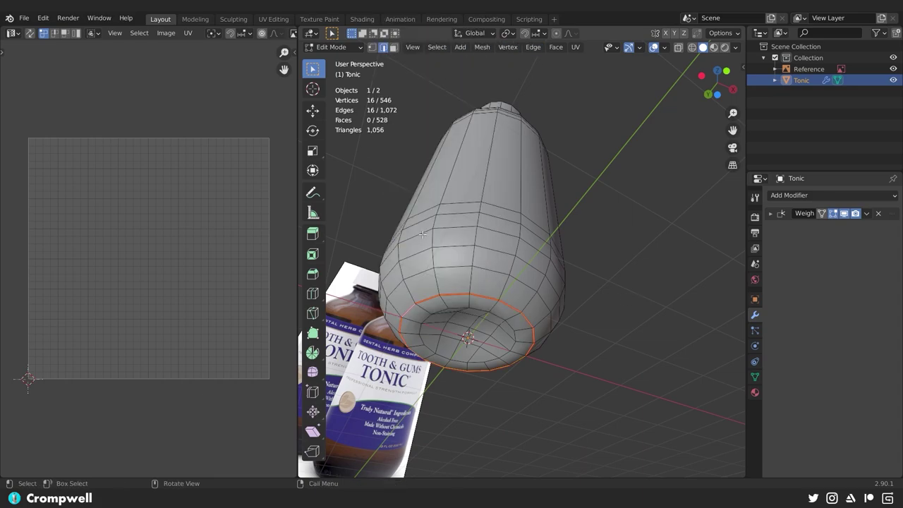
Select a shortest edge path from just above the base up the side toward the neck.
middle_drag(423, 229, 428, 235)
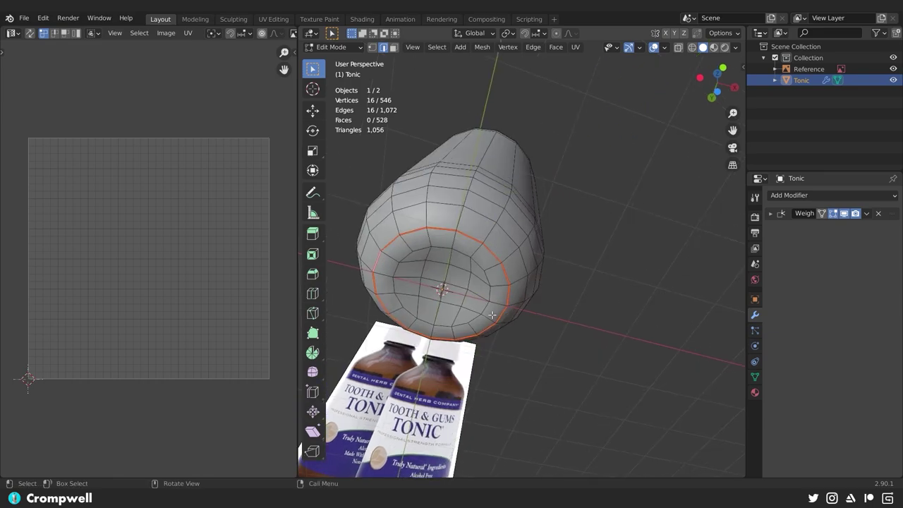
mouse_move(496, 258)
middle_down()
mouse_move(476, 252)
mouse_move(500, 333)
middle_up()
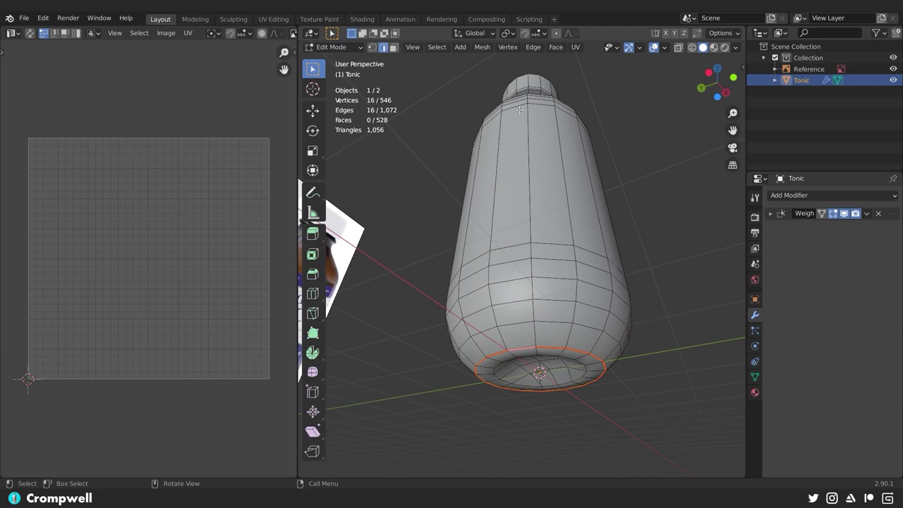
click(499, 334)
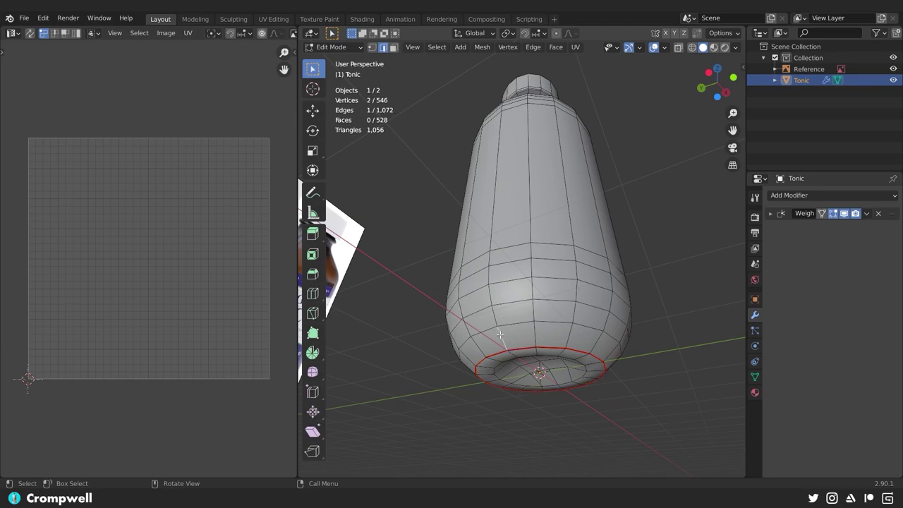
mouse_move(504, 173)
middle_down()
mouse_move(514, 223)
mouse_move(530, 235)
mouse_move(502, 274)
middle_up()
scroll(499, 166, up, 2)
scroll(497, 162, up, 2)
ctrl+click(496, 163)
scroll(497, 163, down, 5)
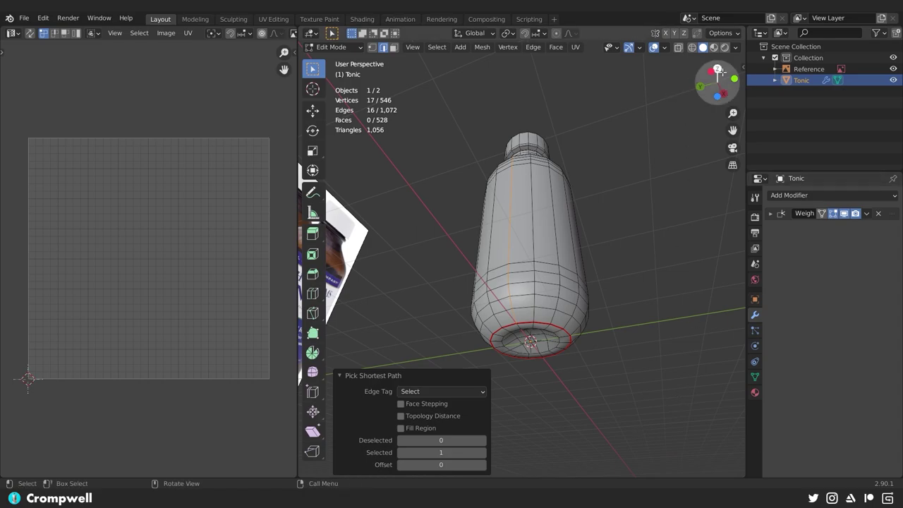
Move the key-display overlay aside and pick an edge path from the lower side to the neck.
drag(741, 66, 624, 66)
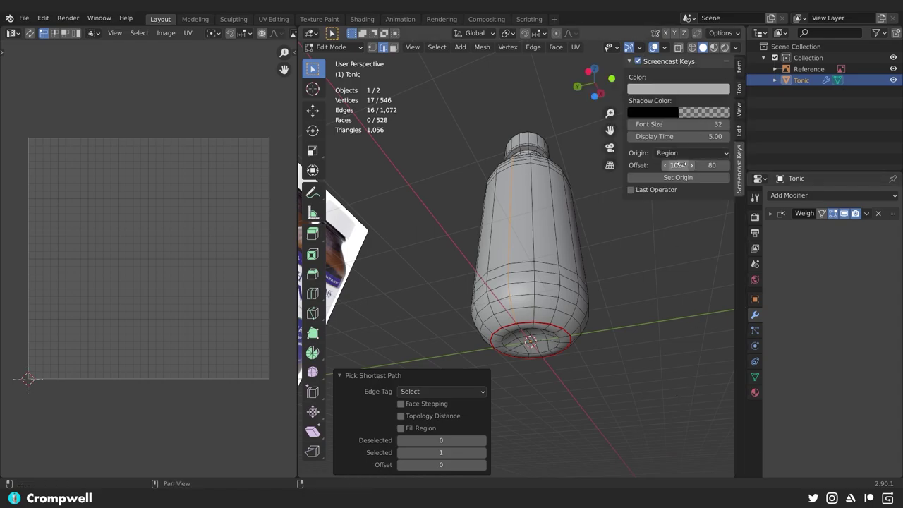
drag(677, 165, 628, 165)
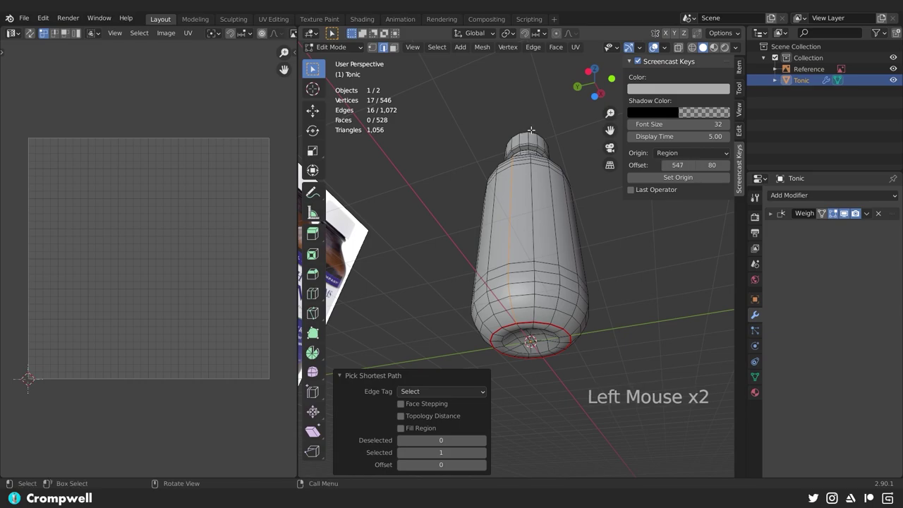
scroll(530, 323, up, 2)
click(501, 378)
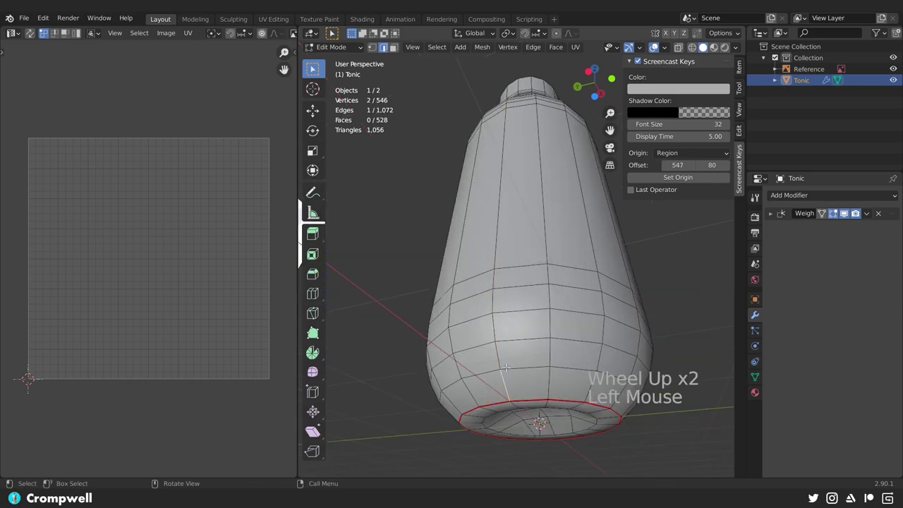
middle_drag(501, 377, 516, 280)
ctrl+click(528, 147)
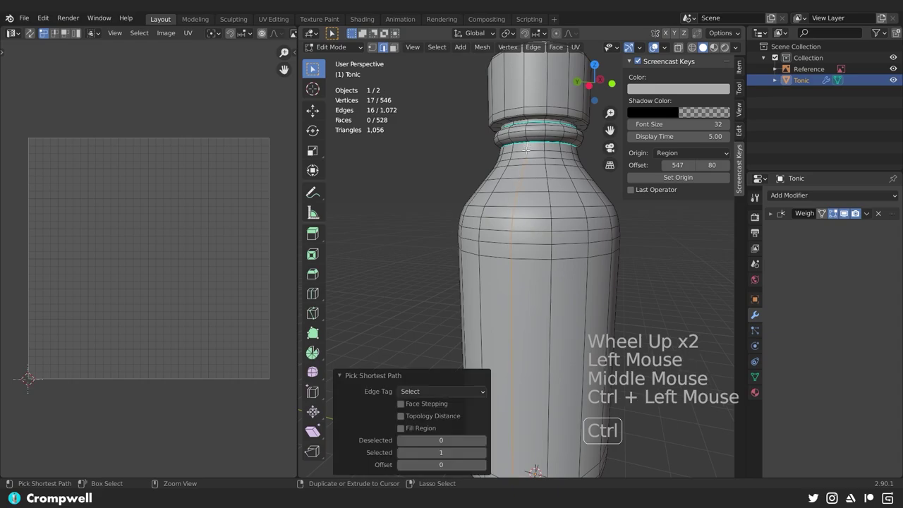
scroll(527, 147, down, 3)
mouse_move(528, 146)
middle_down()
mouse_move(534, 248)
mouse_move(407, 390)
middle_up()
Reselect a shortest edge path from near the base up the side to the neck.
scroll(408, 390, up, 1)
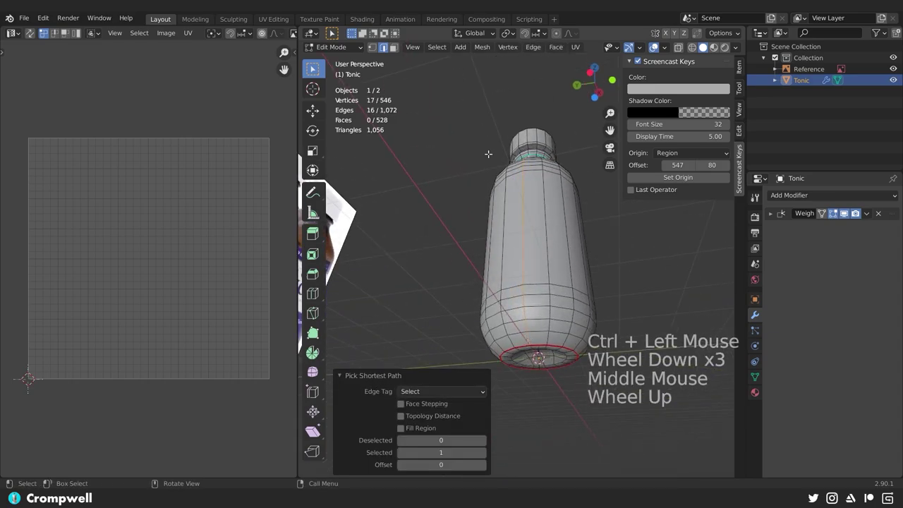
middle_drag(488, 153, 531, 172)
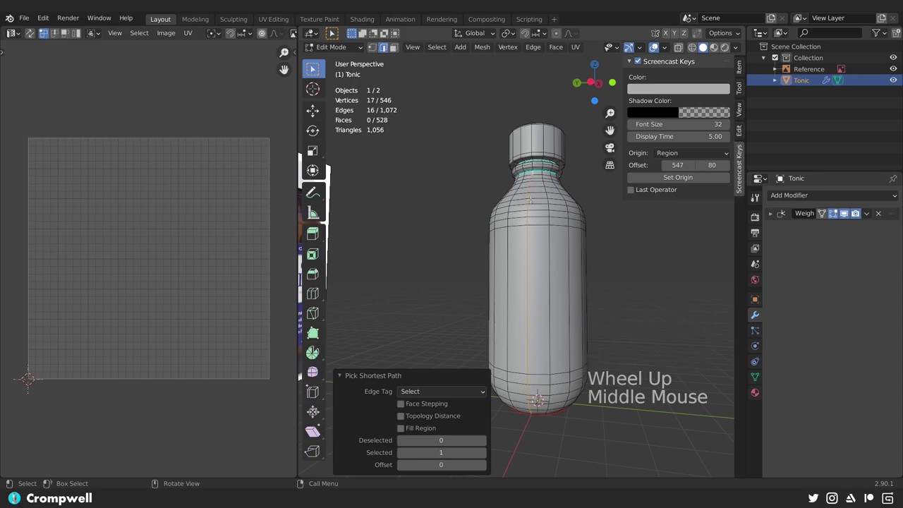
mouse_move(538, 161)
middle_down()
mouse_move(517, 168)
mouse_move(508, 230)
middle_up()
click(509, 171)
ctrl+click(498, 341)
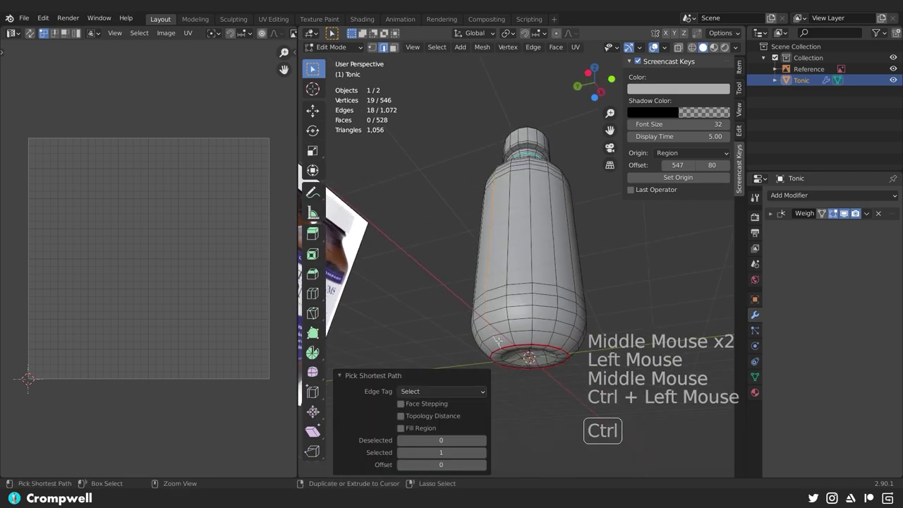
Start a new shortest path at the neck and extend it around the 16-edge neck ring.
middle_drag(499, 340, 548, 232)
scroll(547, 232, up, 2)
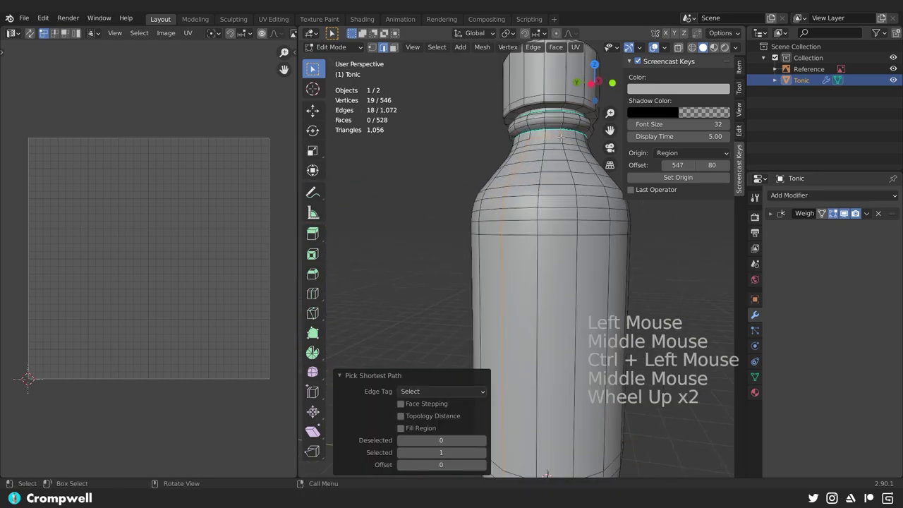
scroll(536, 233, down, 1)
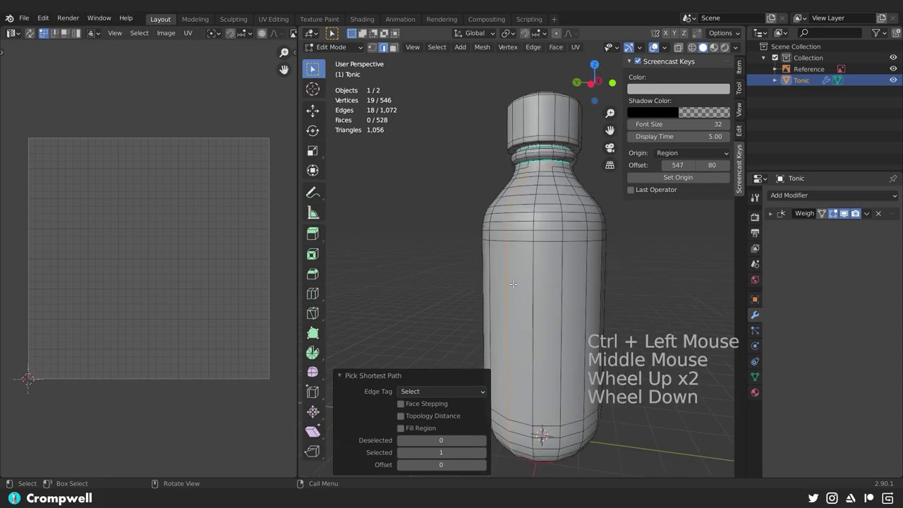
scroll(532, 240, down, 2)
middle_drag(532, 240, 490, 301)
scroll(515, 271, up, 1)
scroll(490, 301, up, 1)
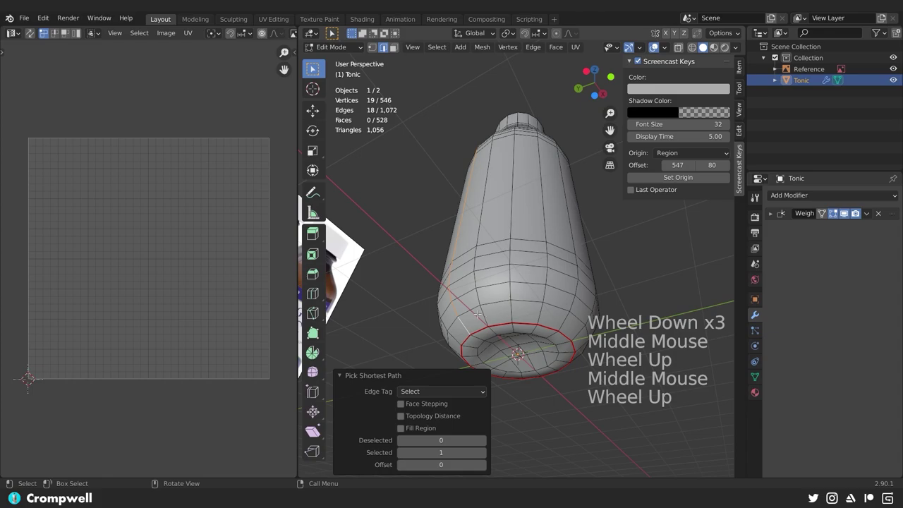
click(517, 146)
mouse_move(517, 145)
middle_down()
mouse_move(515, 209)
mouse_move(481, 209)
middle_up()
scroll(525, 162, up, 2)
ctrl+click(525, 161)
scroll(525, 162, down, 4)
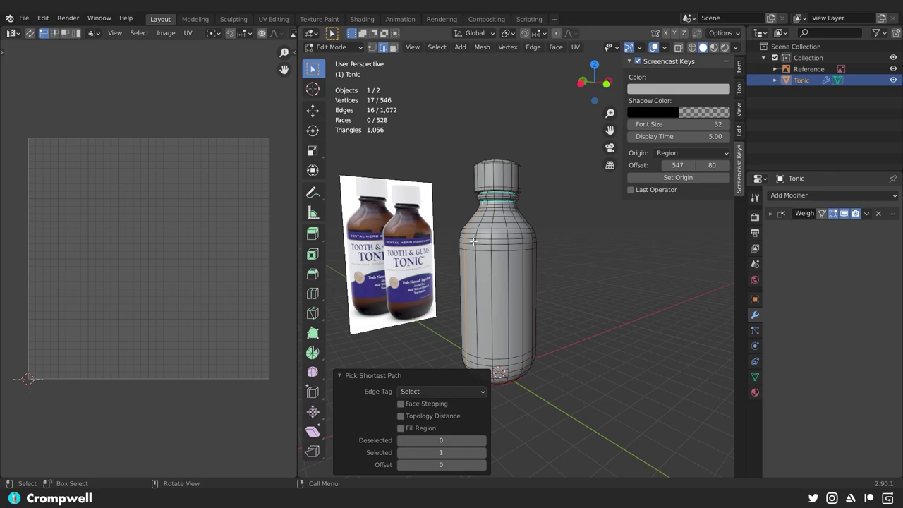
Mark the selected neck-shoulder loop as a seam.
scroll(472, 242, up, 1)
middle_drag(472, 242, 525, 221)
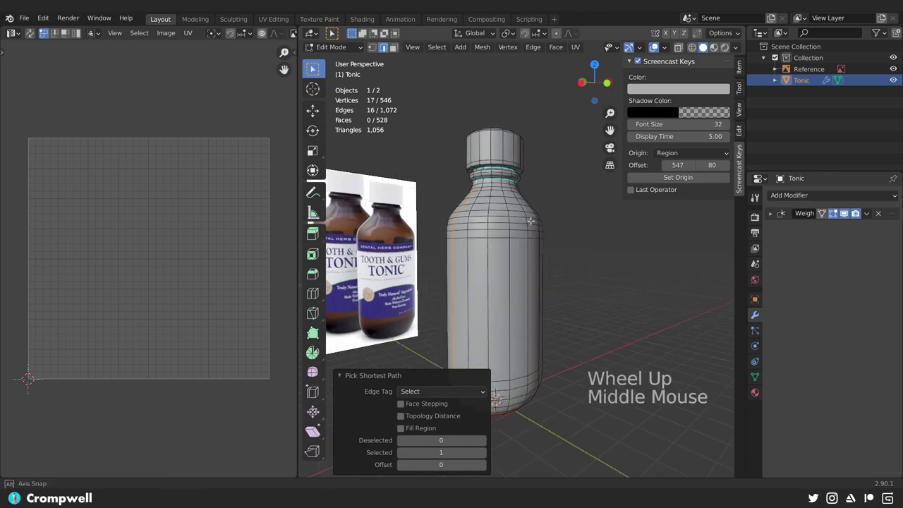
key(ctrl+e)
click(525, 222)
Select the loop around the base of the neck and mark it as a seam.
mouse_move(498, 182)
middle_down()
mouse_move(487, 184)
mouse_move(479, 212)
mouse_move(469, 176)
middle_up()
scroll(487, 184, up, 2)
scroll(479, 197, up, 2)
alt+click(433, 177)
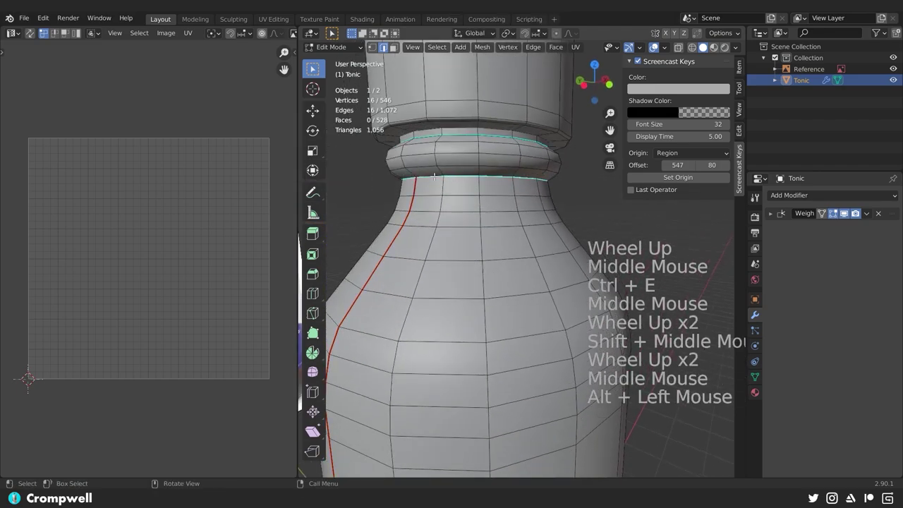
key(ctrl+e)
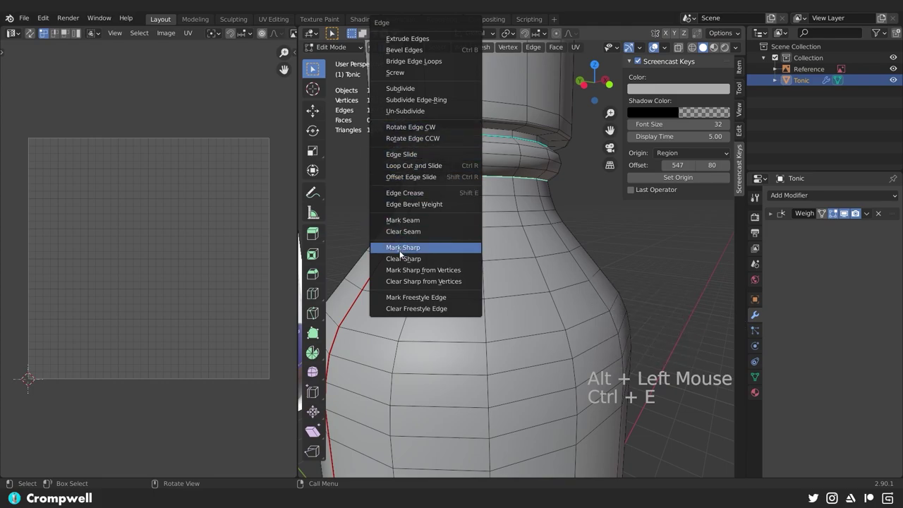
click(405, 226)
Select the loop just above the neck ring and clear its seam.
shift+middle_drag(405, 227, 411, 268)
alt+click(449, 178)
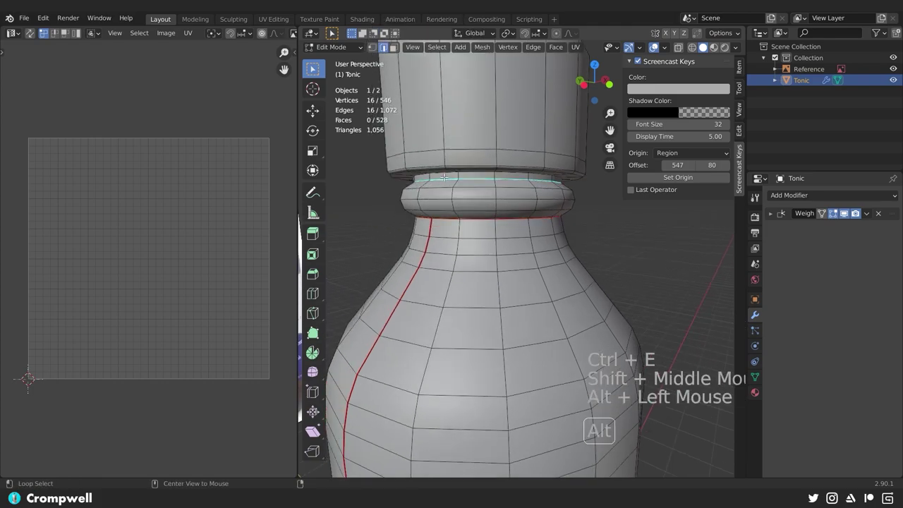
key(ctrl+e)
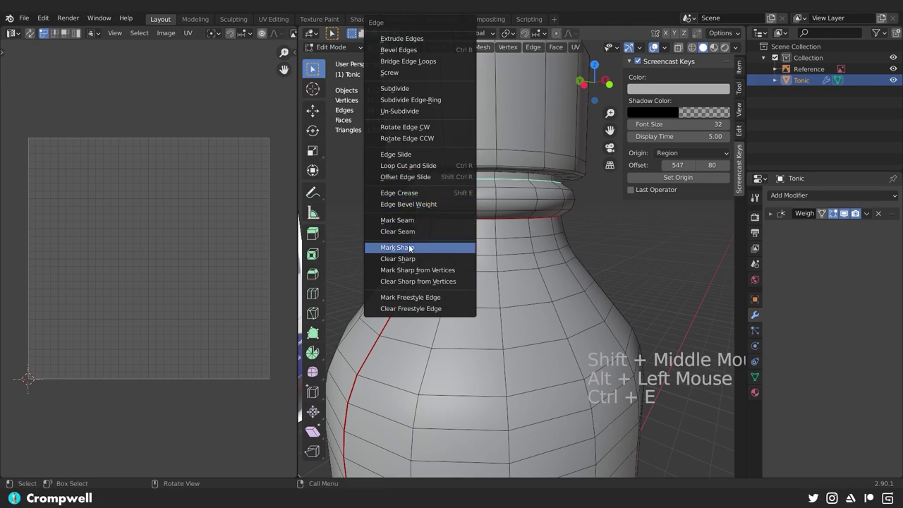
click(408, 230)
Mark a vertical shortest edge path down the shoulder as a seam.
middle_drag(408, 231, 503, 225)
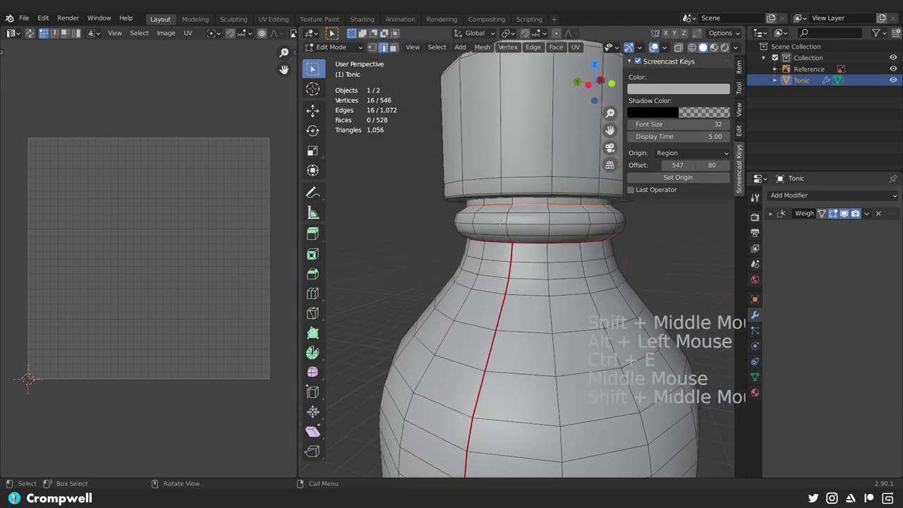
scroll(503, 225, up, 2)
click(503, 227)
ctrl+click(501, 172)
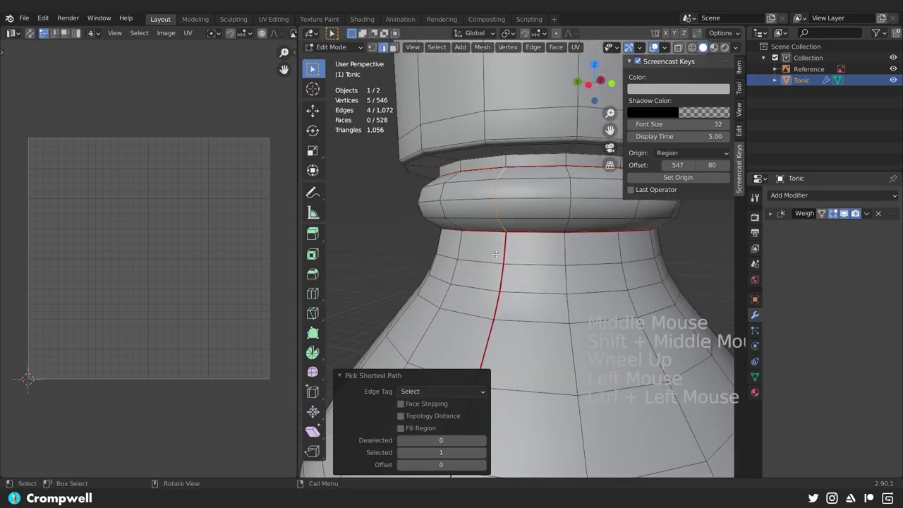
key(ctrl+e)
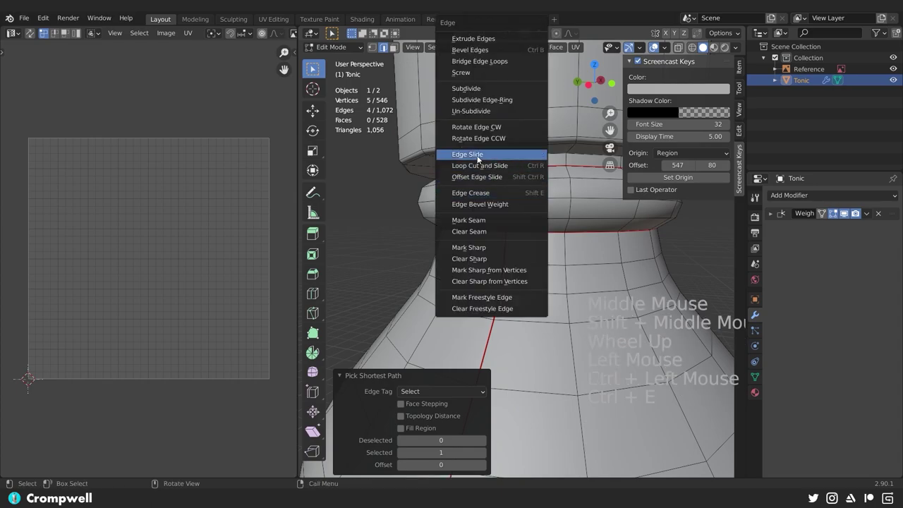
click(520, 221)
scroll(495, 204, down, 4)
Mark one vertical edge on the neck collar as a seam.
middle_drag(496, 205, 486, 242)
scroll(493, 212, up, 2)
scroll(486, 243, up, 2)
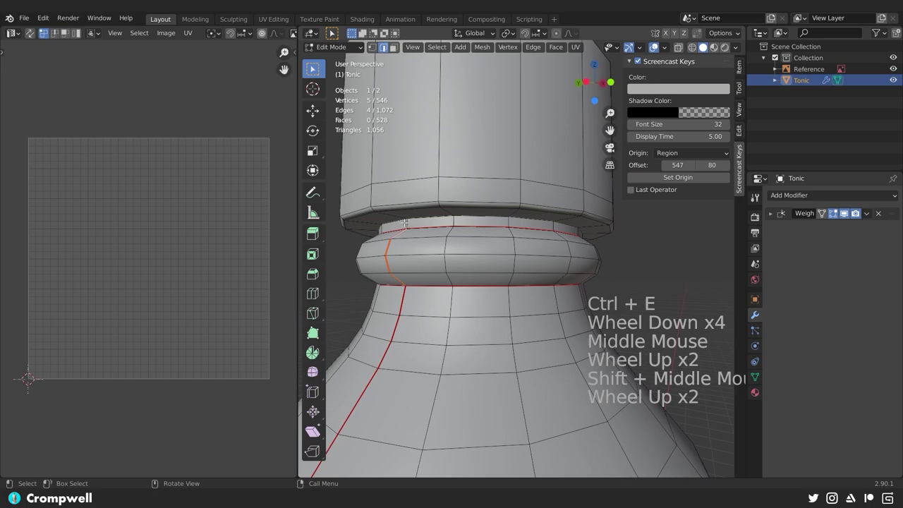
click(406, 224)
key(ctrl+e)
click(422, 224)
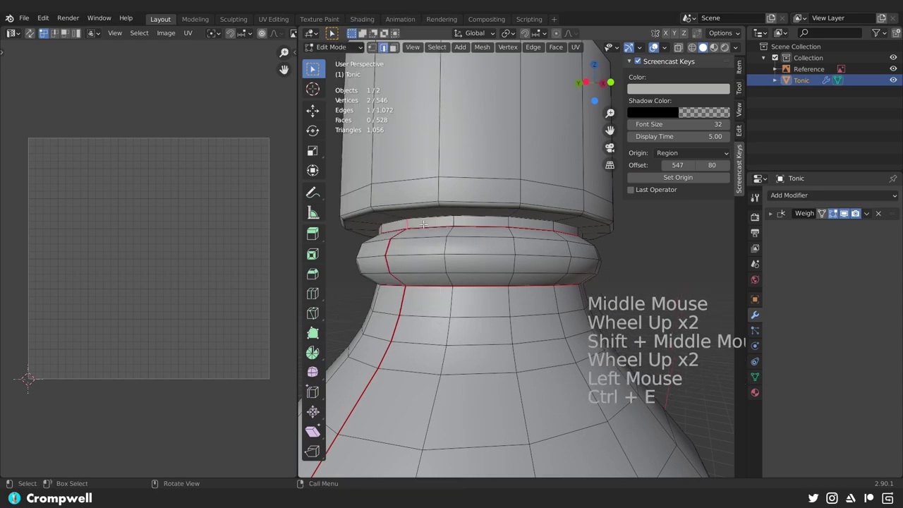
Orbit back around the neck to look down on the cap top.
scroll(423, 223, down, 1)
middle_drag(422, 224, 444, 169)
scroll(434, 198, up, 1)
click(434, 140)
middle_drag(442, 124, 465, 247)
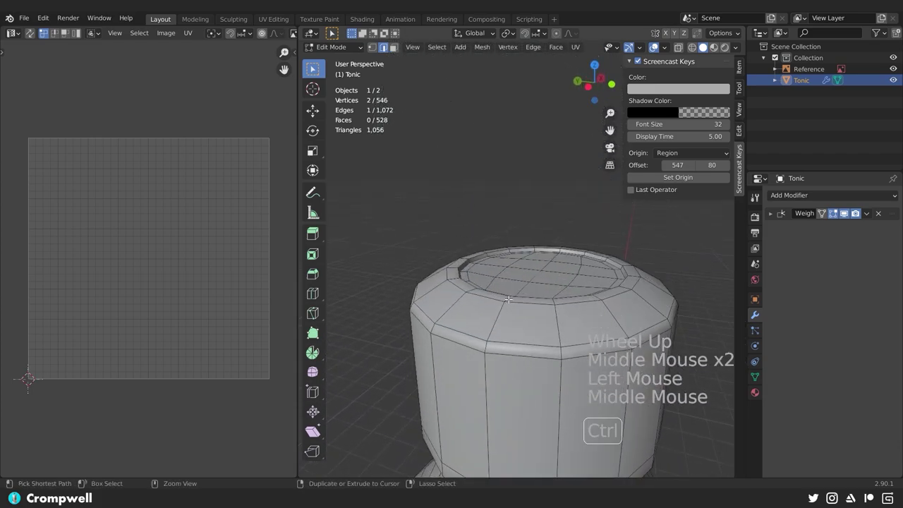
Mark a vertical edge path down the cap's side to the collar as a seam.
mouse_move(503, 306)
middle_down()
mouse_move(504, 282)
mouse_move(494, 323)
mouse_move(421, 234)
middle_up()
scroll(504, 282, up, 1)
scroll(504, 282, up, 1)
ctrl+click(488, 319)
scroll(488, 319, down, 3)
scroll(493, 323, up, 3)
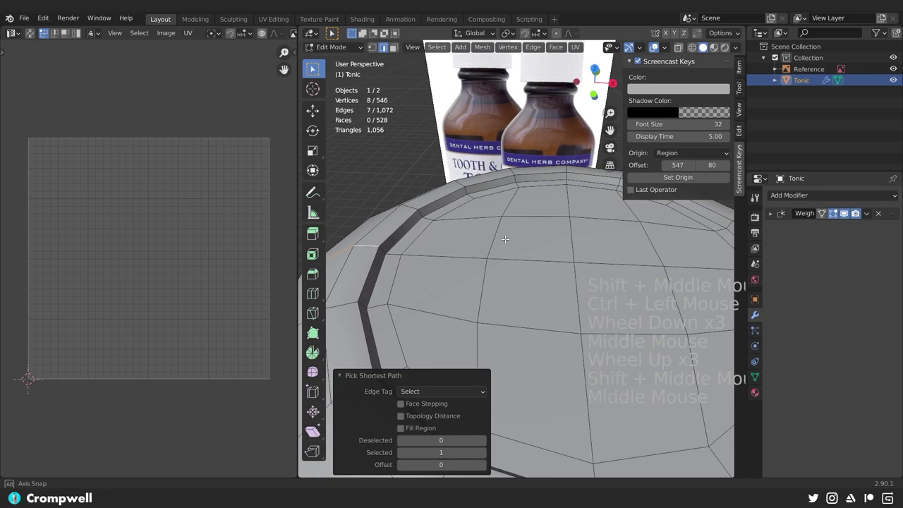
shift+click(382, 249)
key(ctrl+e)
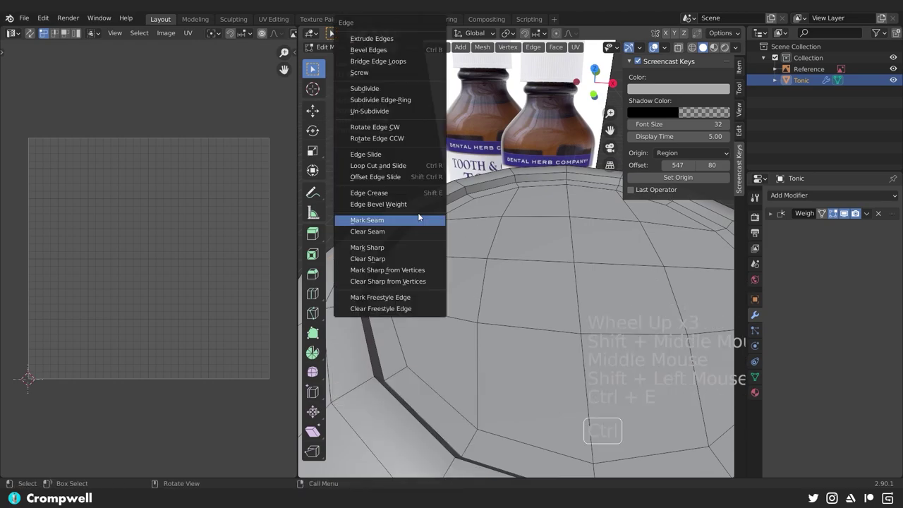
click(364, 220)
scroll(374, 229, down, 3)
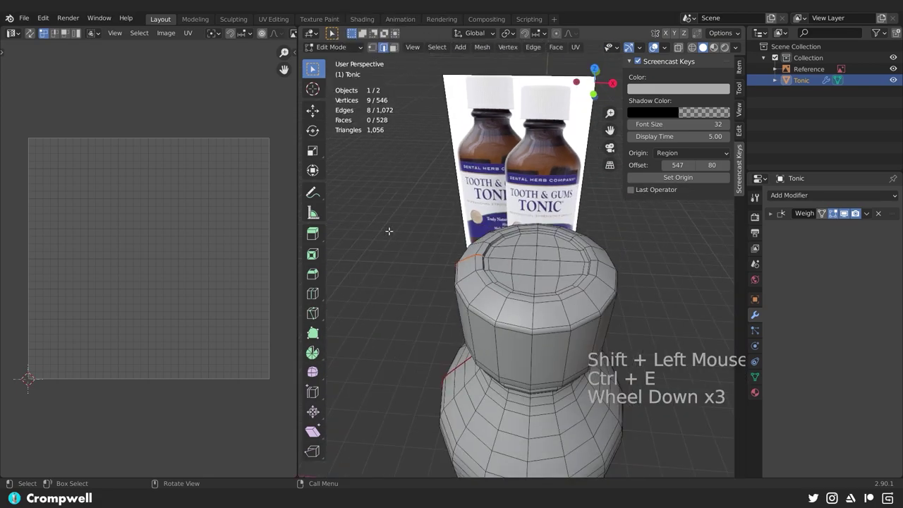
scroll(393, 232, up, 3)
Select the ring around the cap top and mark it as a seam.
alt+click(379, 268)
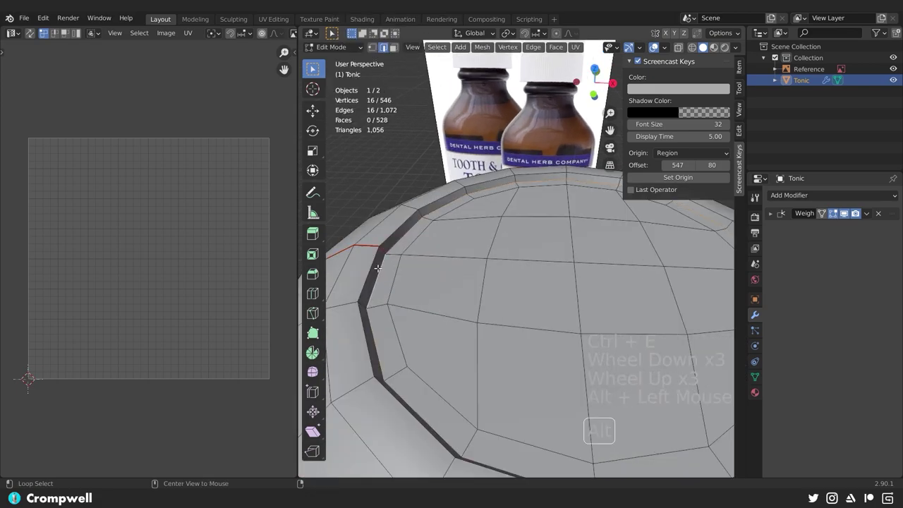
scroll(393, 237, down, 2)
middle_drag(510, 210, 523, 244)
key(ctrl+e)
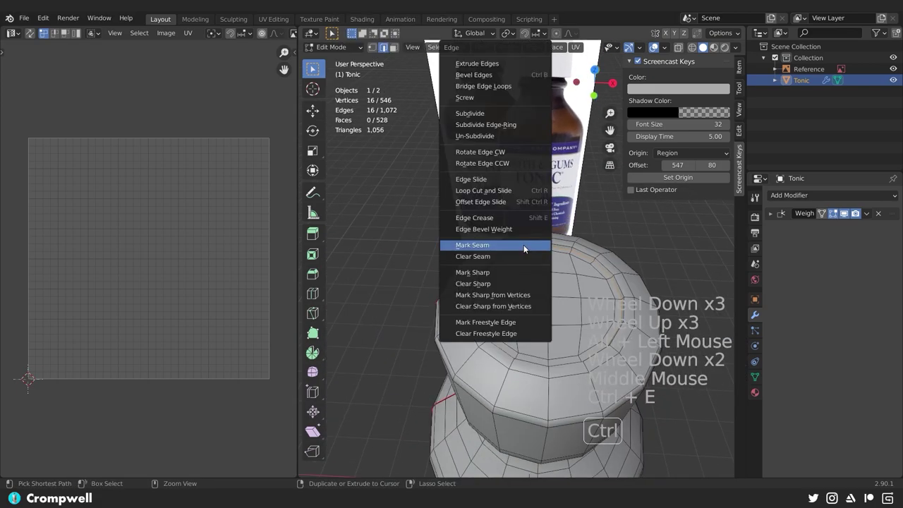
click(523, 244)
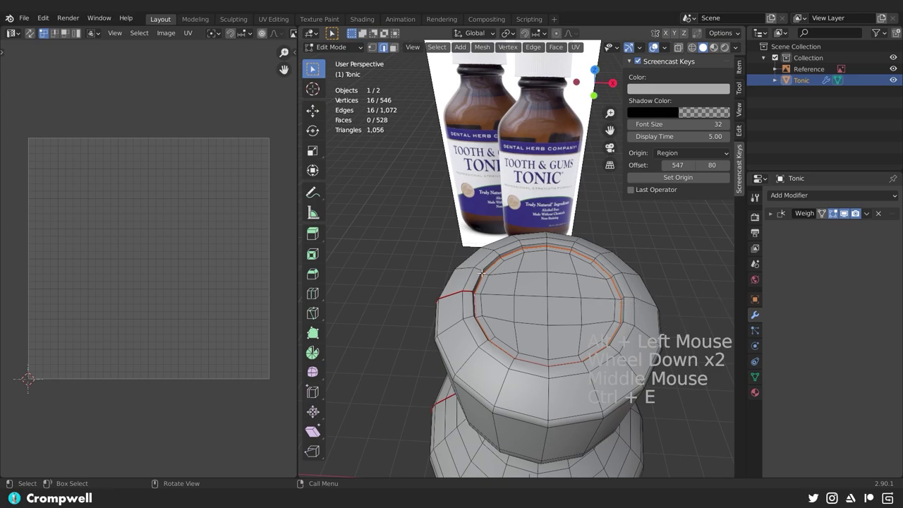
mouse_move(481, 273)
middle_down()
mouse_move(538, 264)
mouse_move(465, 310)
mouse_move(552, 232)
middle_up()
scroll(465, 310, up, 1)
scroll(536, 247, up, 1)
Mark the loop at the cap's lower edge as a seam and zoom out to the whole bottle.
scroll(536, 247, up, 1)
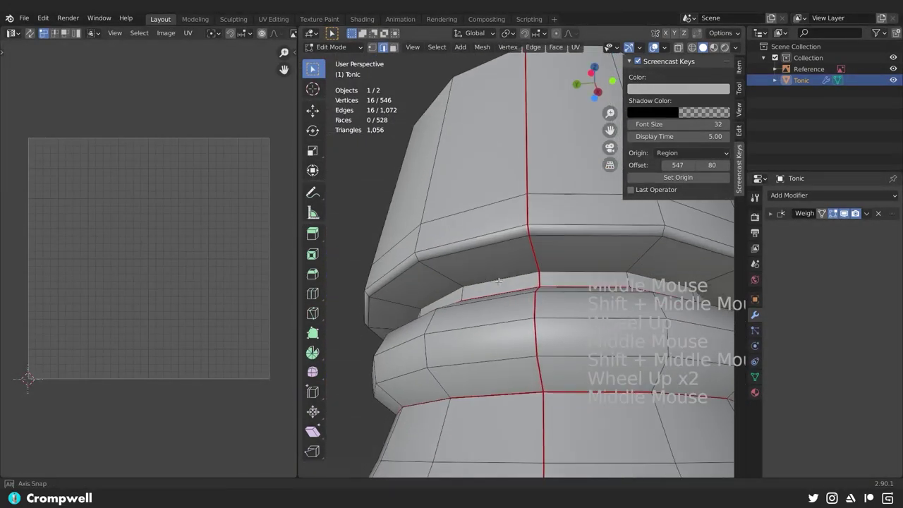
alt+click(538, 226)
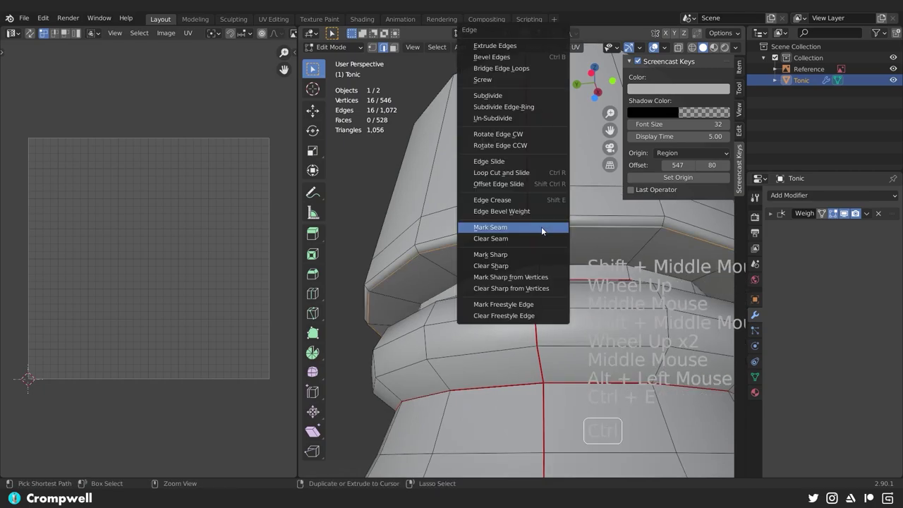
click(541, 227)
scroll(541, 226, down, 4)
scroll(541, 227, down, 3)
mouse_move(541, 226)
middle_down()
mouse_move(495, 318)
mouse_move(459, 282)
mouse_move(359, 244)
mouse_move(741, 233)
mouse_move(423, 191)
mouse_move(425, 272)
mouse_move(429, 183)
mouse_move(433, 261)
mouse_move(509, 272)
middle_up()
scroll(458, 282, down, 4)
scroll(440, 266, up, 2)
Save Tonic.blend and switch to face select mode.
key(ctrl+s)
scroll(510, 273, up, 2)
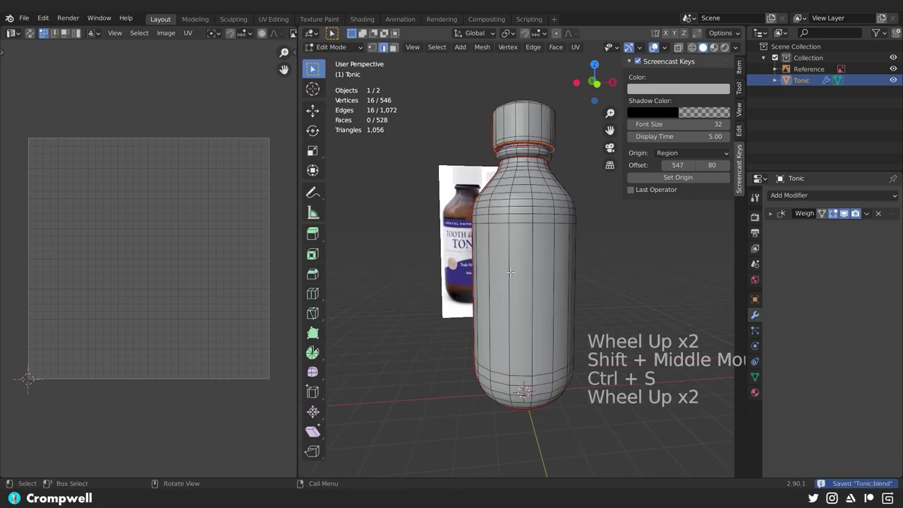
key(3)
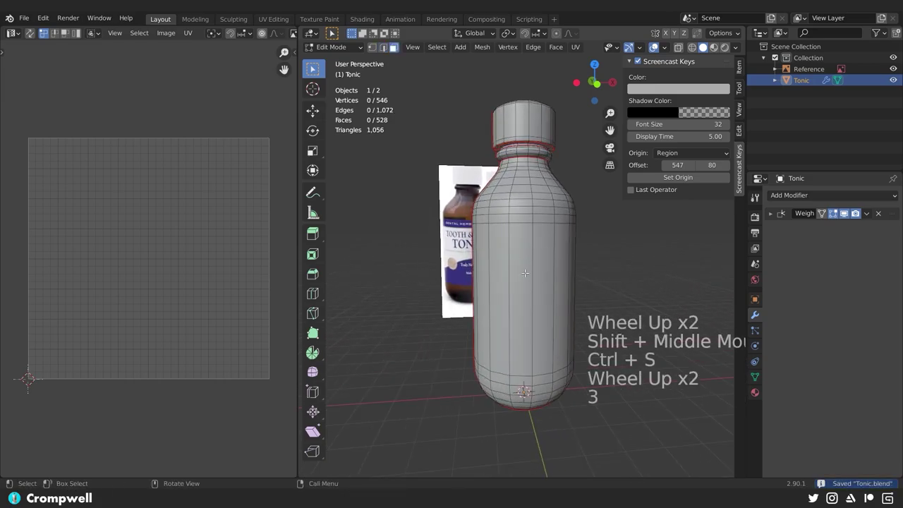
Select the label band of faces and duplicate it in place.
alt+click(508, 290)
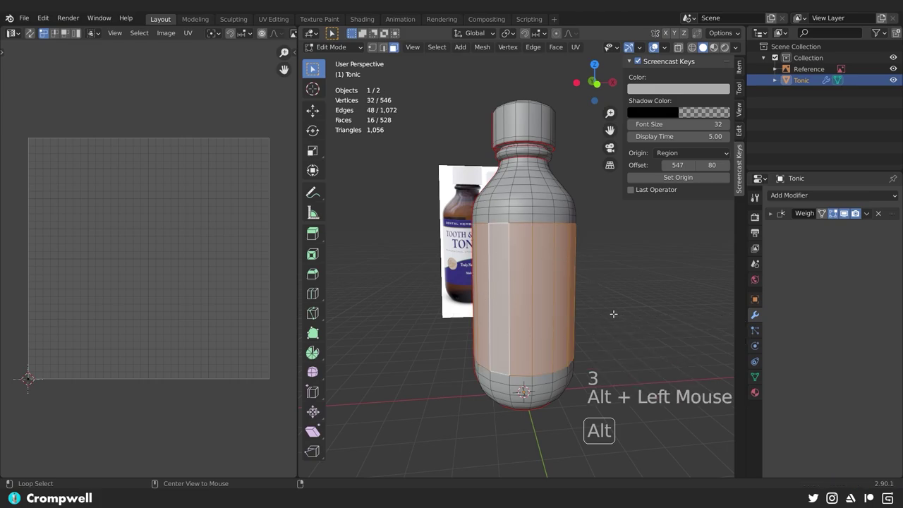
key(shift)
key(shift+d)
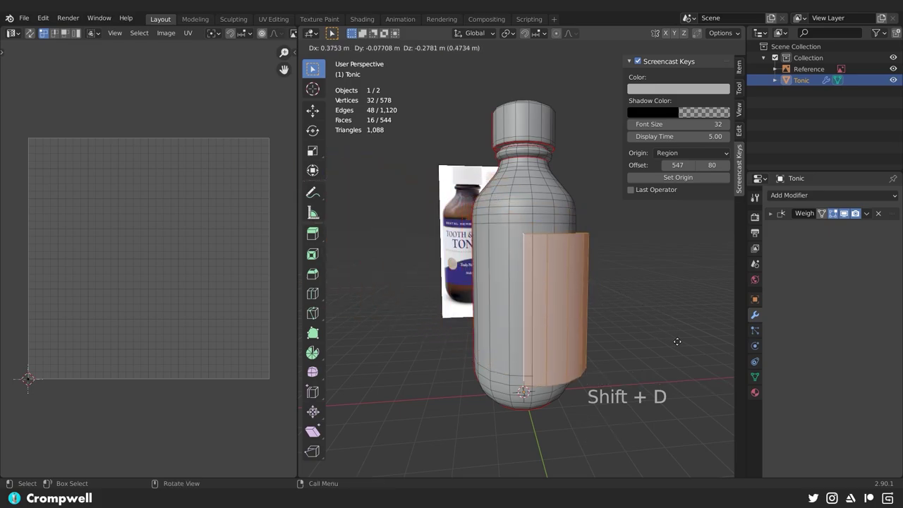
right_click(676, 340)
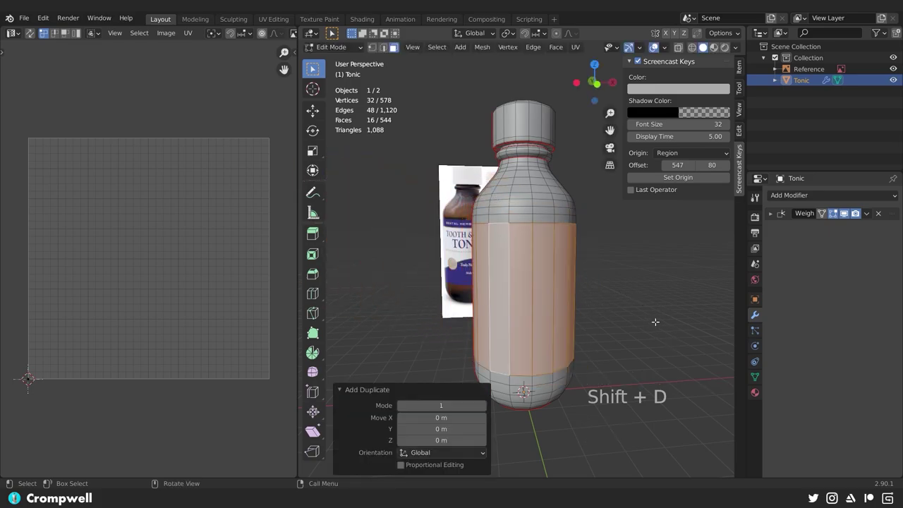
Scale the duplicated band to 1.003 in X and Y, then cancel a second scale attempt.
key(s)
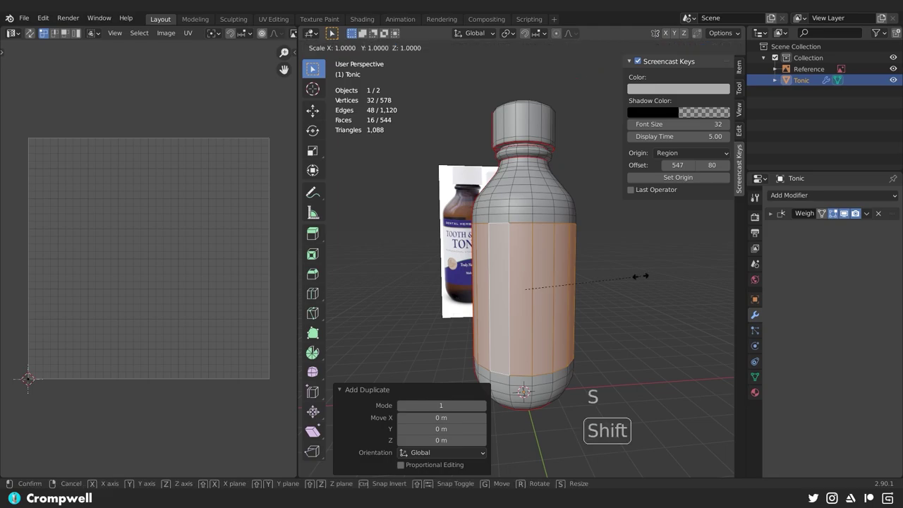
key(shift+z)
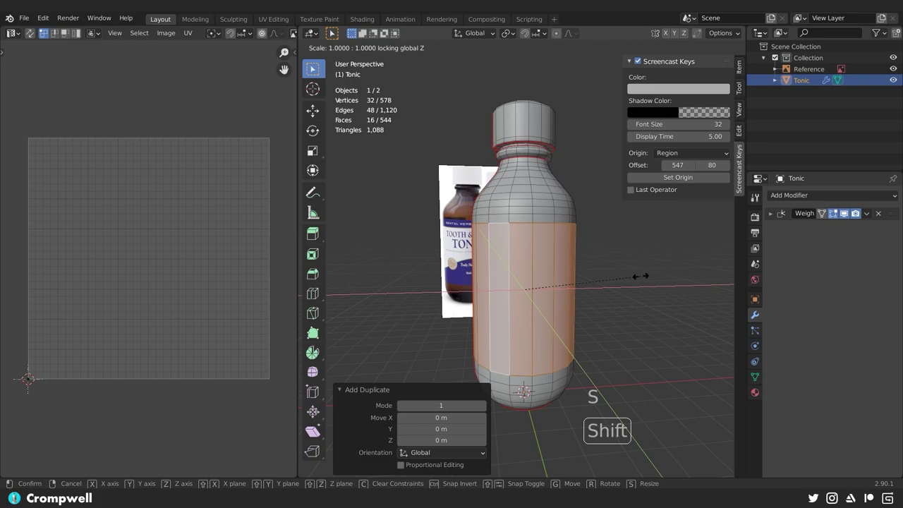
click(643, 275)
scroll(641, 274, up, 3)
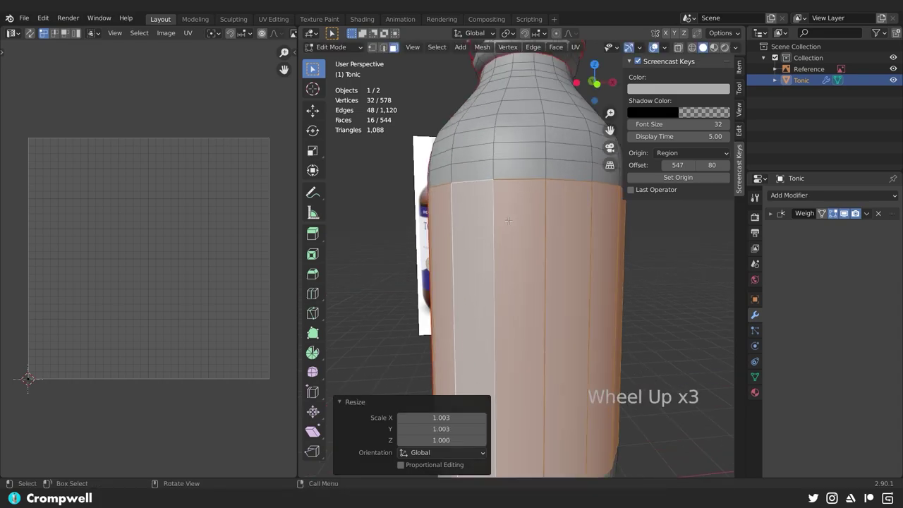
mouse_move(641, 275)
middle_down()
mouse_move(520, 433)
mouse_move(538, 281)
mouse_move(566, 282)
middle_up()
scroll(538, 282, up, 2)
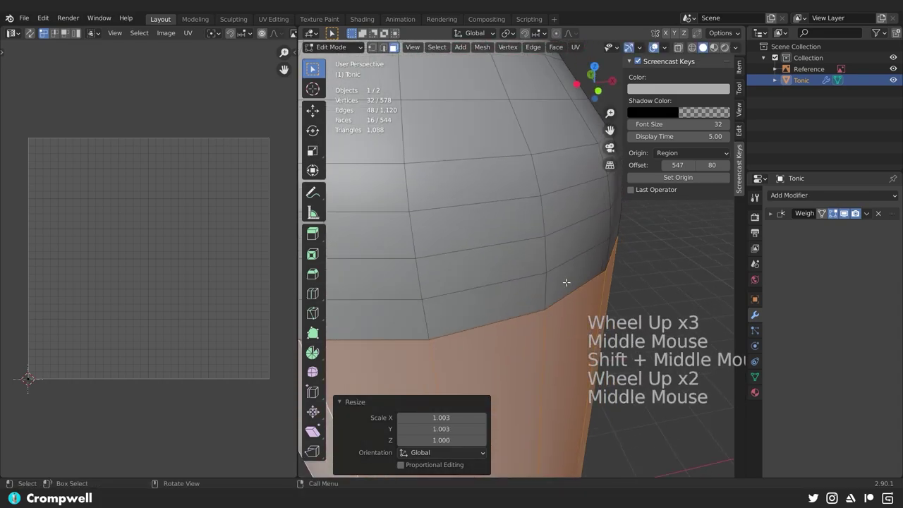
key(s)
key(shift+z)
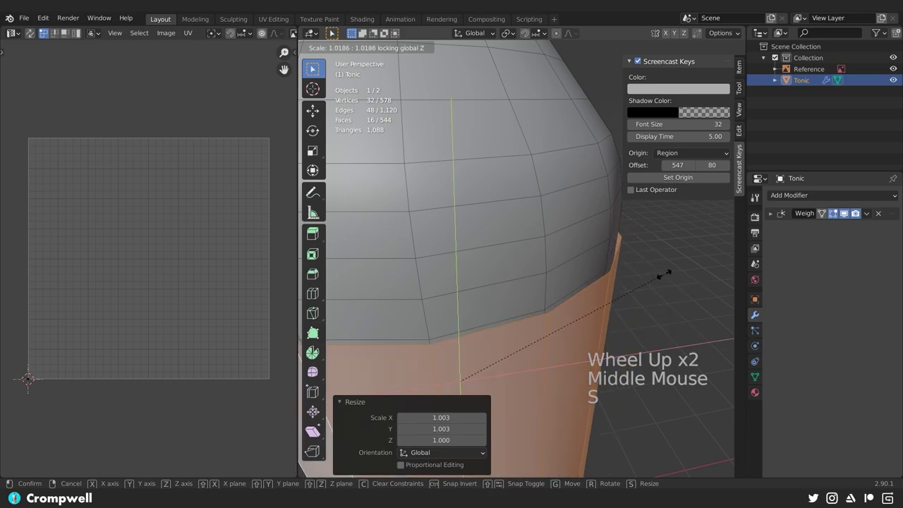
right_click(679, 266)
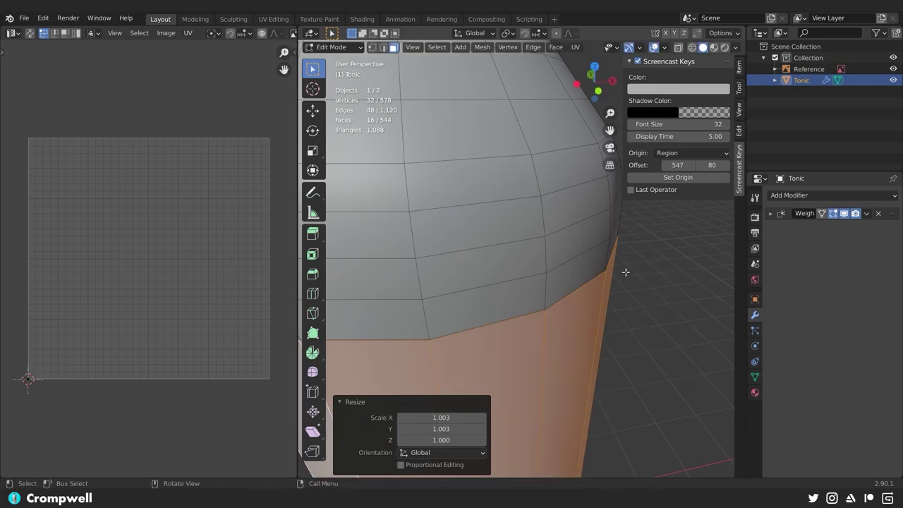
Dissolve a horizontal edge loop across the bottle body in edge mode.
scroll(624, 272, down, 2)
mouse_move(624, 271)
middle_down()
mouse_move(500, 256)
mouse_move(517, 258)
mouse_move(427, 273)
mouse_move(531, 290)
mouse_move(430, 282)
middle_up()
scroll(538, 265, up, 2)
scroll(397, 265, down, 1)
scroll(423, 272, down, 2)
scroll(442, 276, down, 2)
scroll(486, 282, up, 3)
scroll(530, 290, up, 2)
scroll(431, 282, up, 1)
key(2)
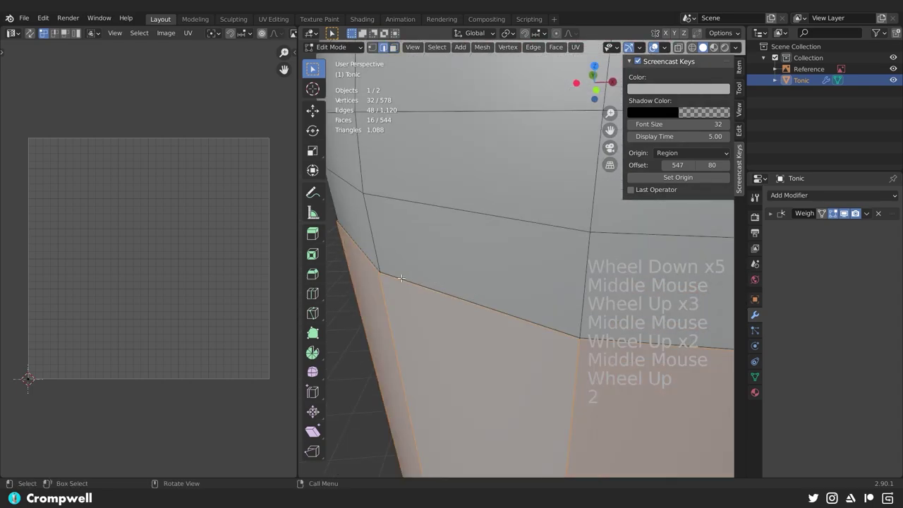
alt+click(395, 275)
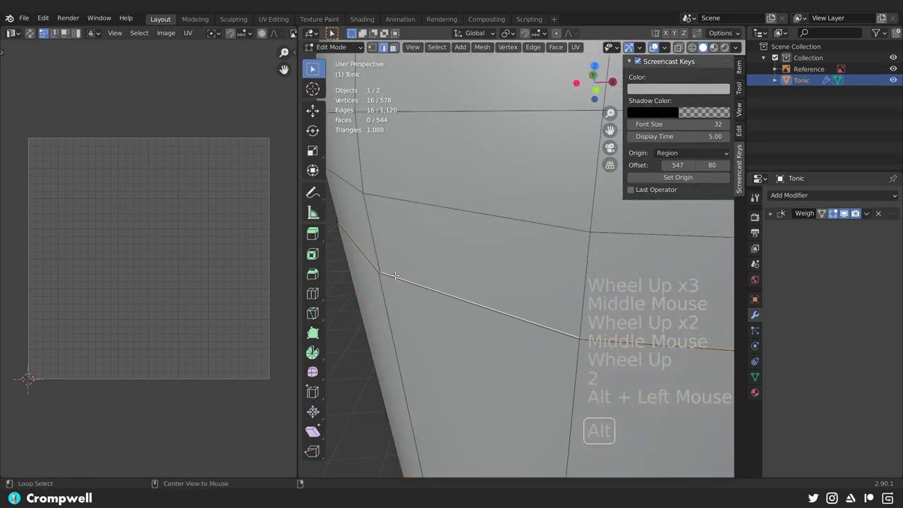
key(ctrl+x)
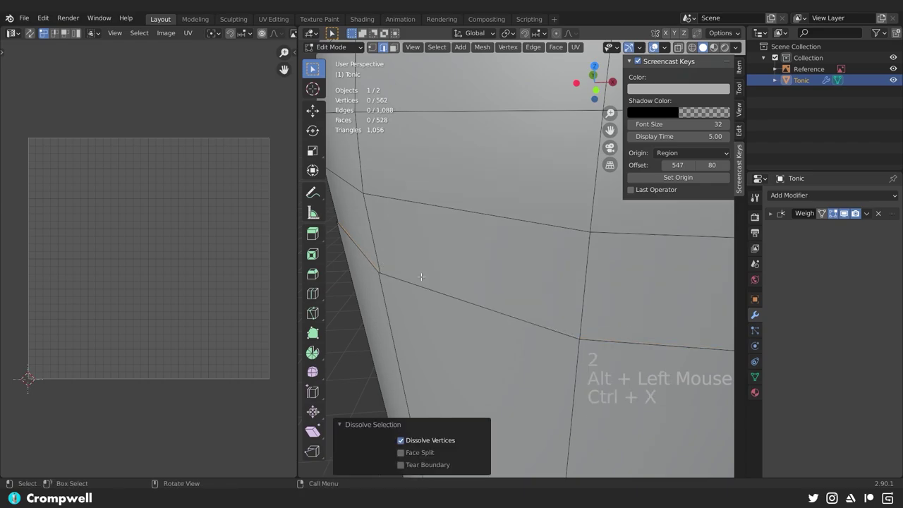
Dissolve a second horizontal edge loop, leaving the mesh at 546 vertices.
scroll(414, 275, down, 3)
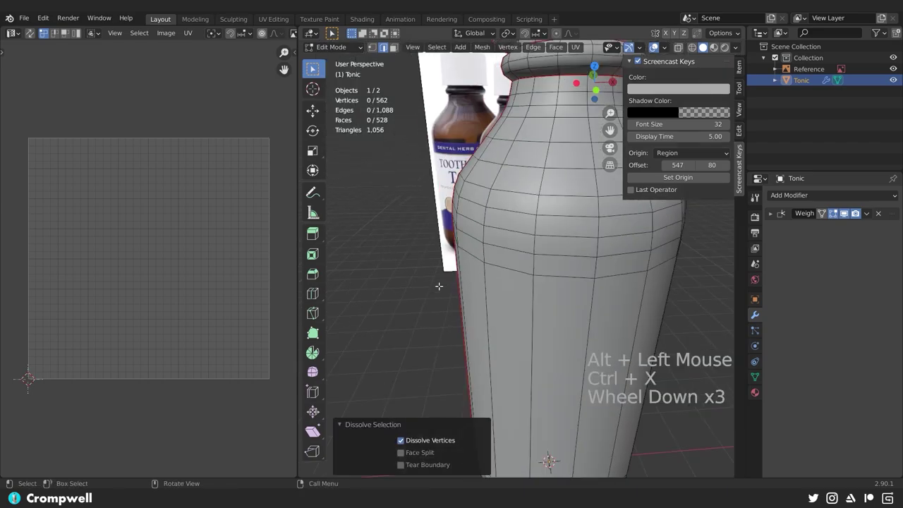
scroll(415, 275, down, 2)
middle_drag(415, 275, 506, 268)
scroll(505, 268, up, 5)
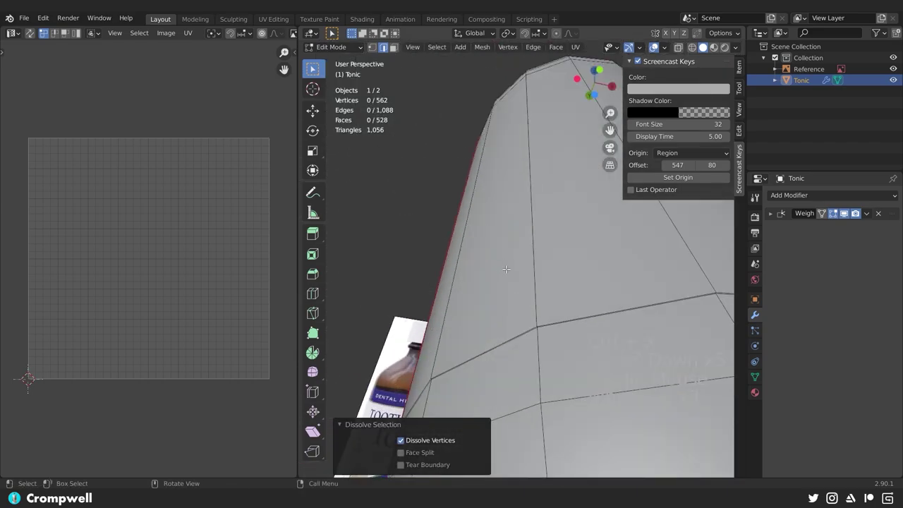
alt+click(547, 329)
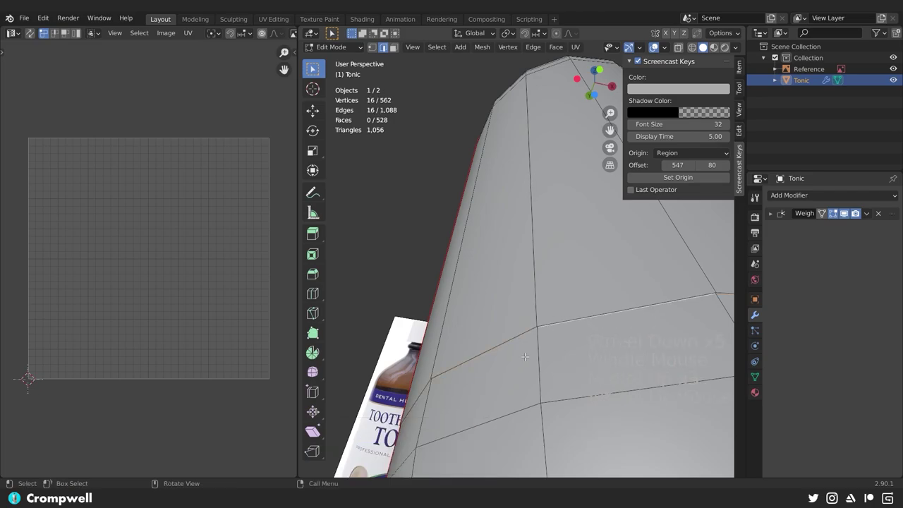
key(ctrl+x)
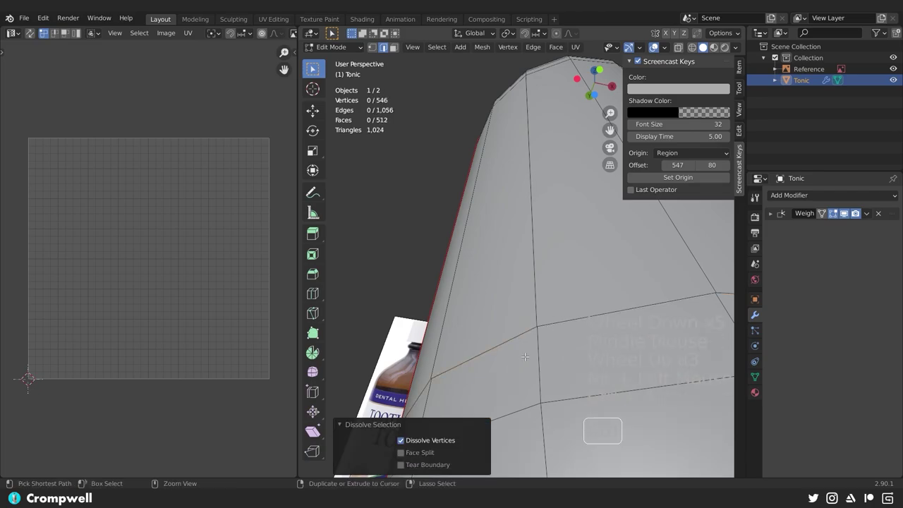
scroll(525, 357, down, 4)
scroll(536, 317, down, 1)
mouse_move(536, 317)
middle_down()
mouse_move(544, 280)
mouse_move(459, 231)
mouse_move(567, 297)
mouse_move(600, 331)
mouse_move(530, 333)
mouse_move(476, 414)
middle_up()
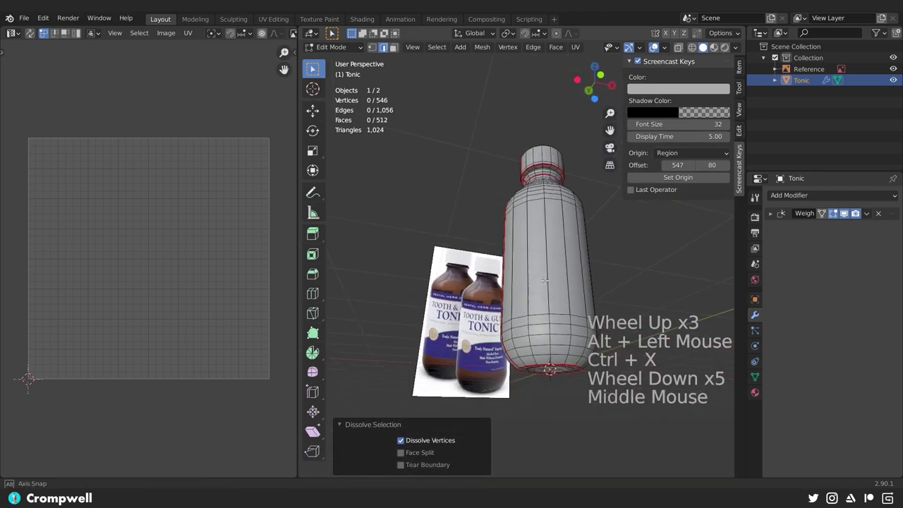
scroll(458, 231, up, 2)
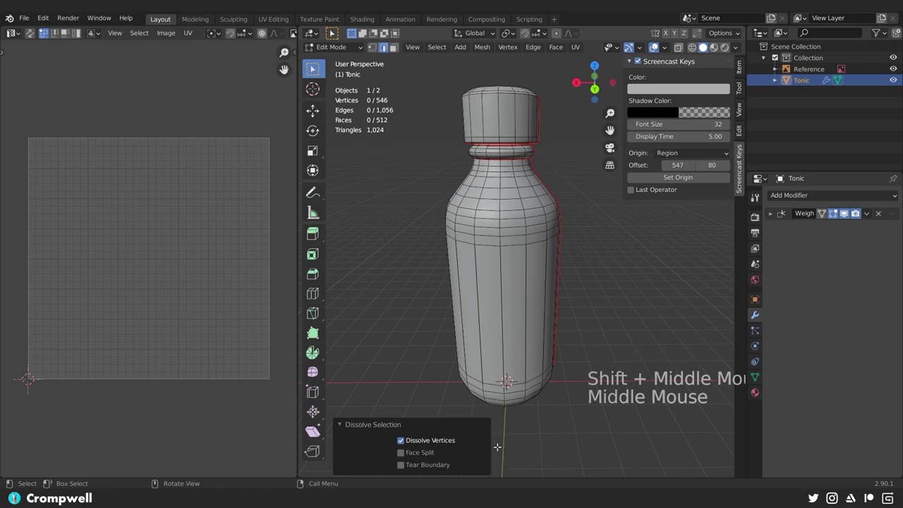
Add two centered vertical loop cuts to the front of the bottle body.
key(ctrl+r)
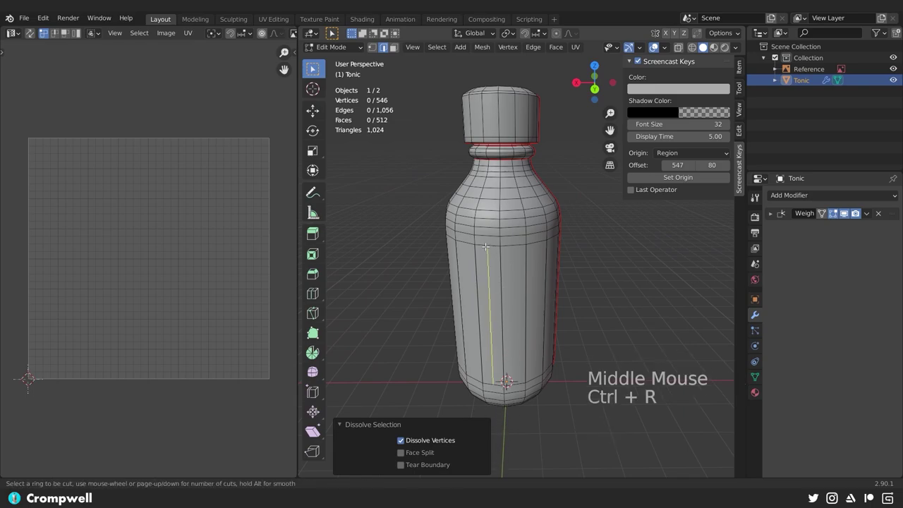
click(485, 246)
right_click(500, 244)
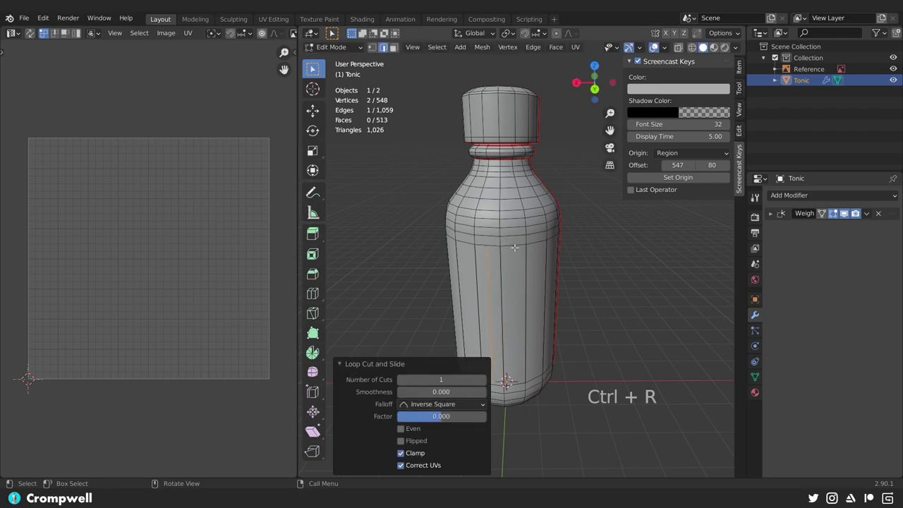
key(ctrl+r)
click(513, 245)
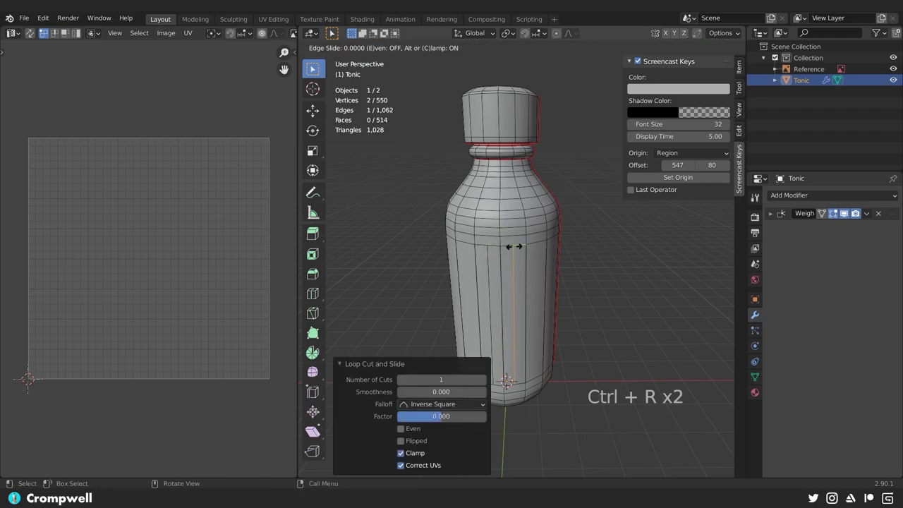
right_click(522, 246)
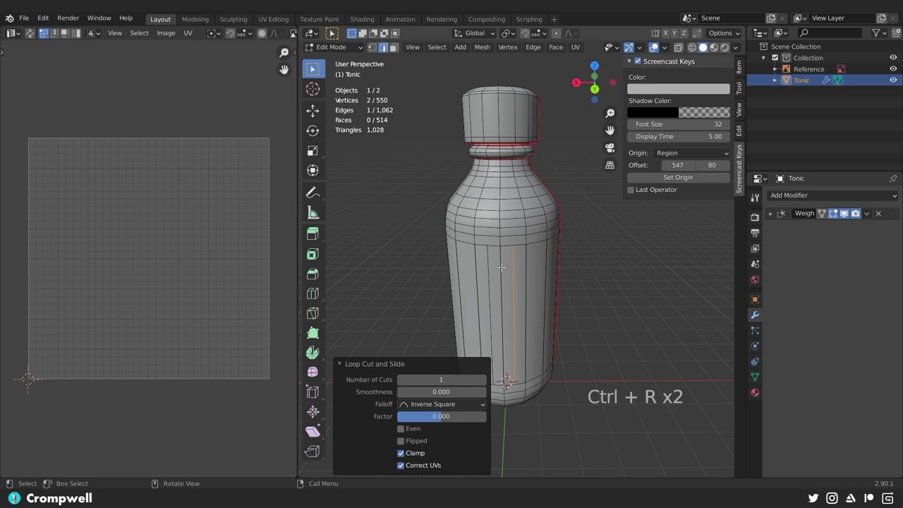
Delete the two long faces between the new loop cuts.
key(3)
click(497, 269)
shift+click(503, 272)
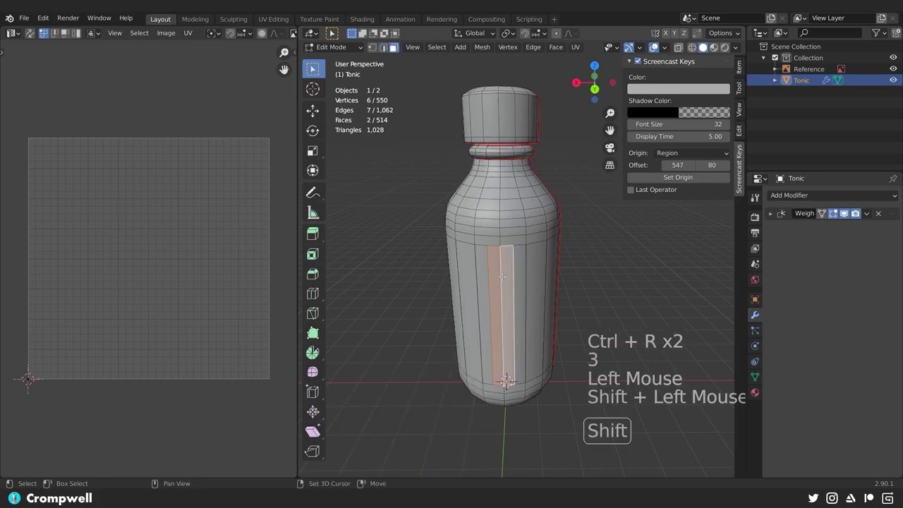
key(x)
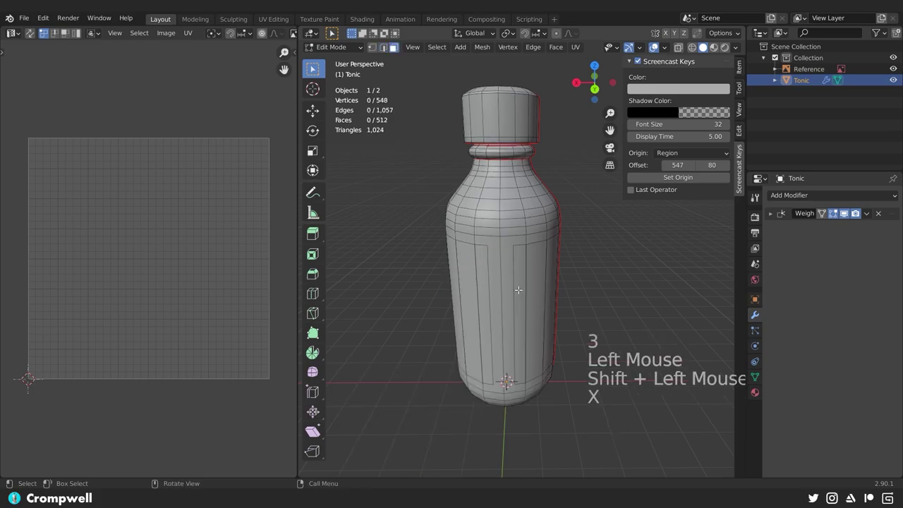
scroll(507, 285, up, 2)
scroll(504, 284, up, 1)
mouse_move(472, 270)
middle_down()
mouse_move(438, 268)
mouse_move(468, 320)
mouse_move(474, 290)
mouse_move(433, 265)
mouse_move(522, 272)
mouse_move(464, 246)
mouse_move(519, 270)
mouse_move(500, 246)
middle_up()
Mark the edge below the existing seam as a seam, then deselect all.
key(2)
scroll(493, 261, up, 2)
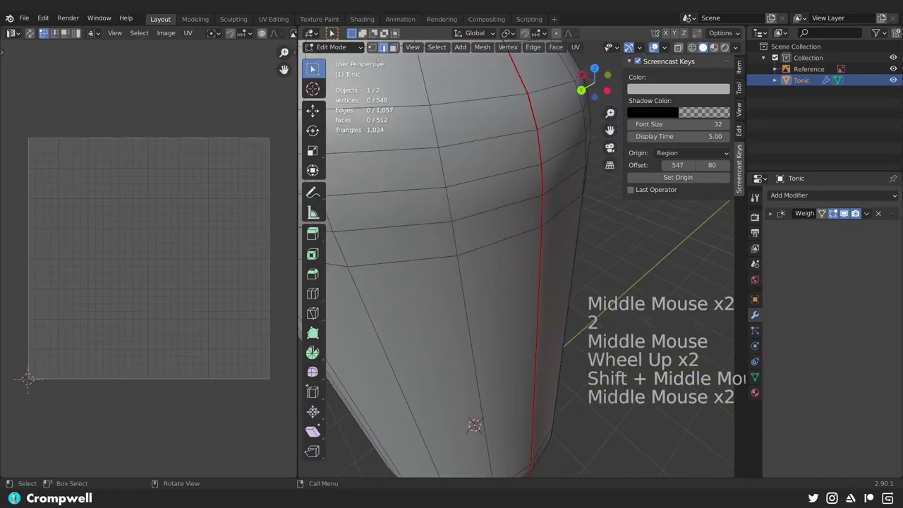
click(540, 277)
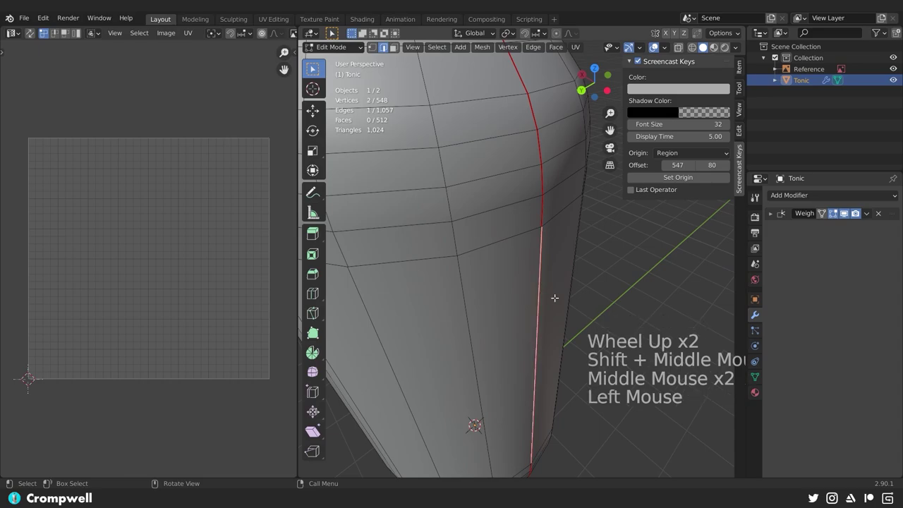
key(ctrl+e)
click(539, 302)
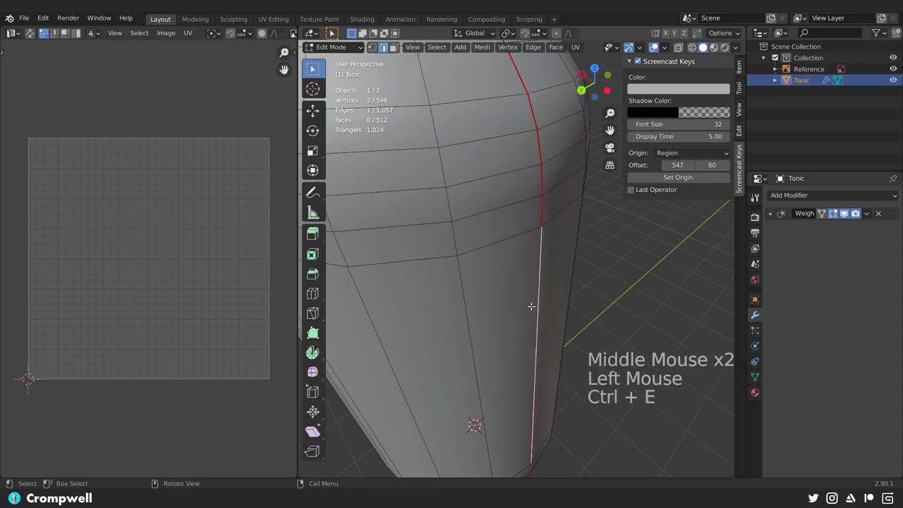
scroll(532, 301, down, 2)
key(a)
Orbit around the bottle to inspect the extended seam.
mouse_move(527, 282)
middle_down()
mouse_move(480, 282)
mouse_move(456, 246)
middle_up()
scroll(480, 283, up, 3)
scroll(524, 292, up, 1)
mouse_move(524, 292)
middle_down()
mouse_move(462, 295)
mouse_move(515, 297)
middle_up()
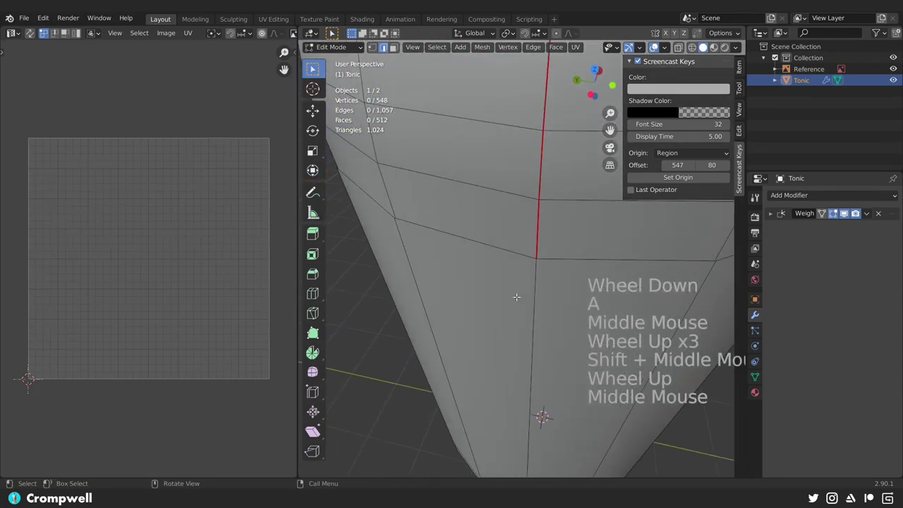
scroll(515, 296, down, 6)
middle_drag(527, 327, 609, 255)
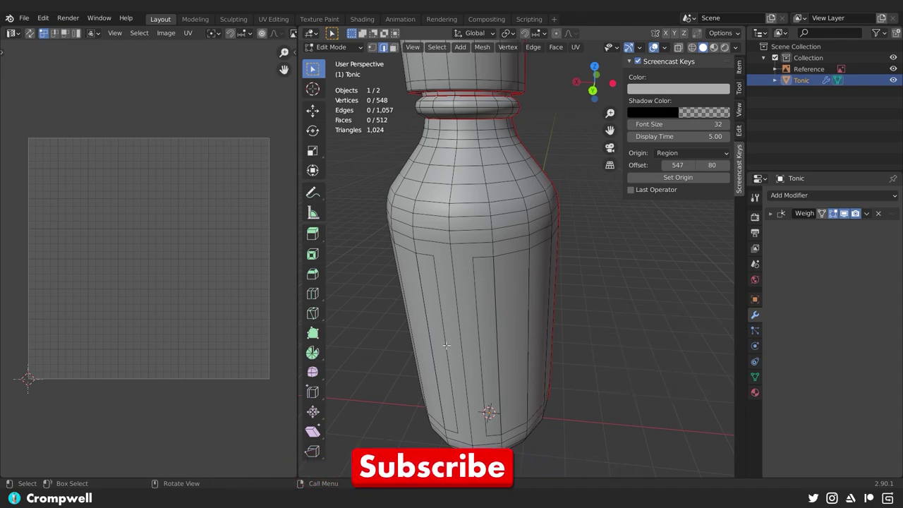
scroll(446, 345, down, 3)
mouse_move(446, 345)
middle_down()
mouse_move(479, 257)
mouse_move(433, 278)
mouse_move(461, 253)
mouse_move(474, 252)
middle_up()
scroll(461, 253, up, 2)
scroll(475, 253, down, 2)
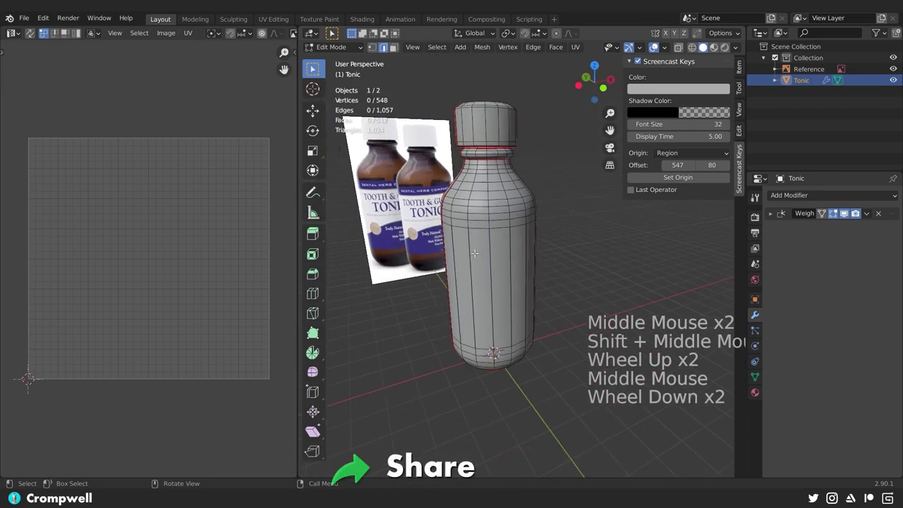
Select the vertical face loop running down the bottle body.
key(3)
alt+click(475, 253)
scroll(474, 253, down, 2)
mouse_move(475, 253)
middle_down()
mouse_move(527, 272)
mouse_move(461, 277)
middle_up()
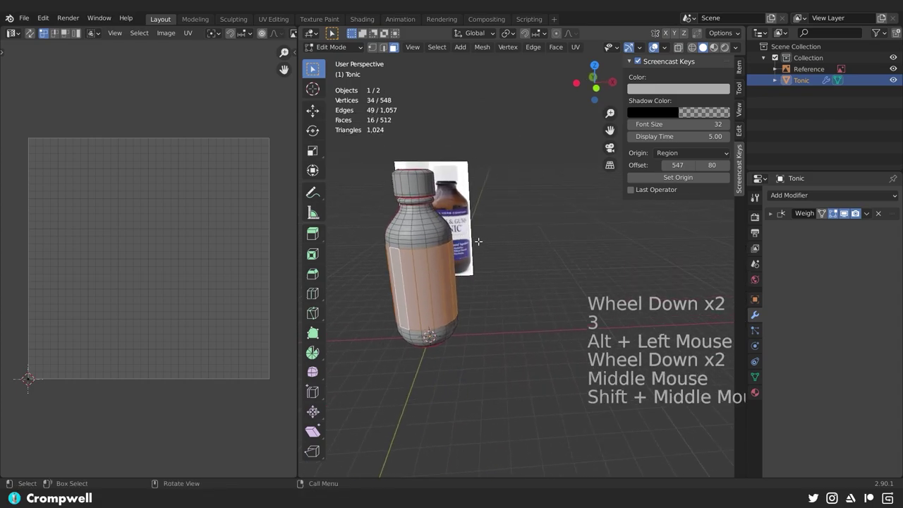
scroll(478, 241, up, 4)
Select a long body-front face and all faces linked to it within the seams.
click(447, 274)
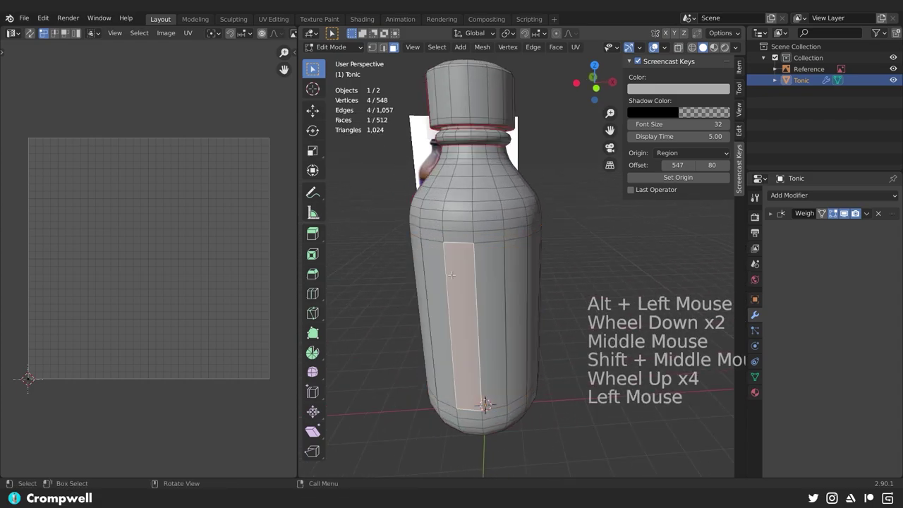
key(l)
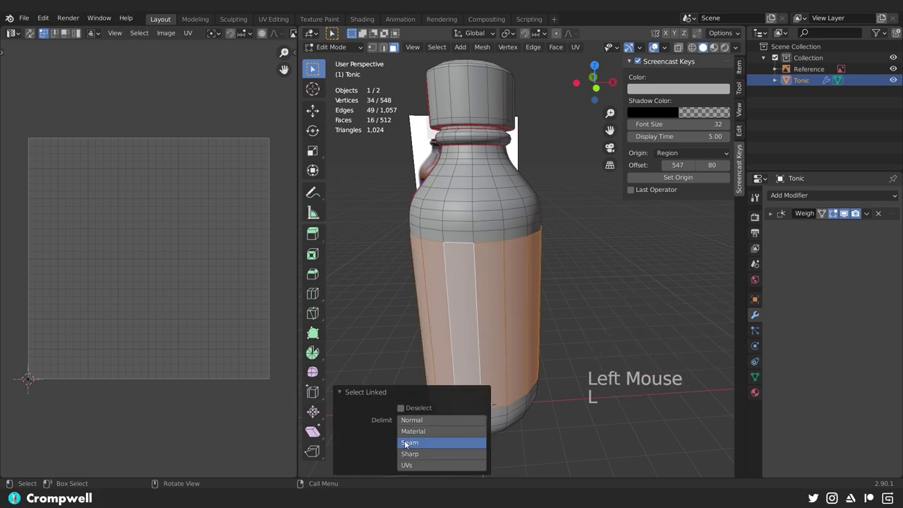
mouse_move(479, 246)
middle_down()
mouse_move(494, 212)
mouse_move(495, 120)
mouse_move(523, 119)
middle_up()
scroll(494, 155, up, 1)
scroll(494, 141, up, 1)
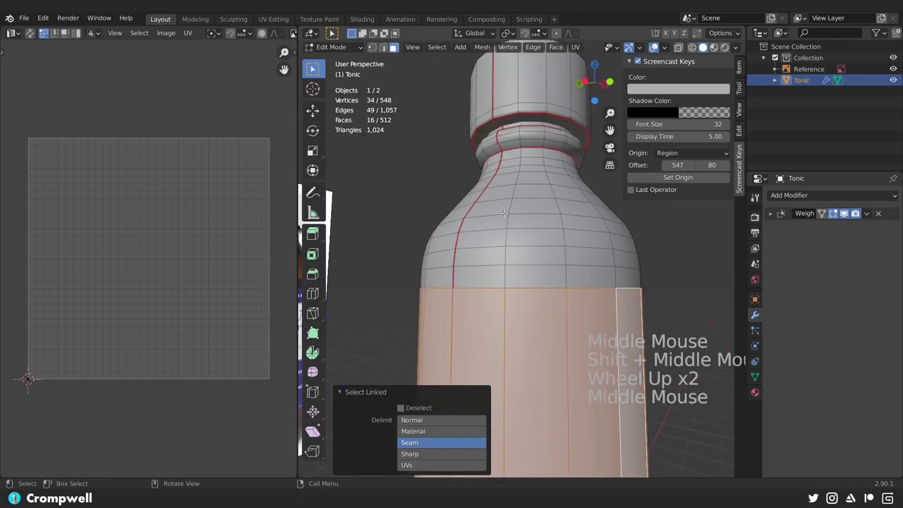
Select the seam-bounded island linked to a face on the upper body.
click(498, 208)
key(l)
scroll(522, 205, down, 4)
middle_drag(498, 207, 560, 191)
scroll(522, 204, down, 4)
scroll(559, 191, up, 3)
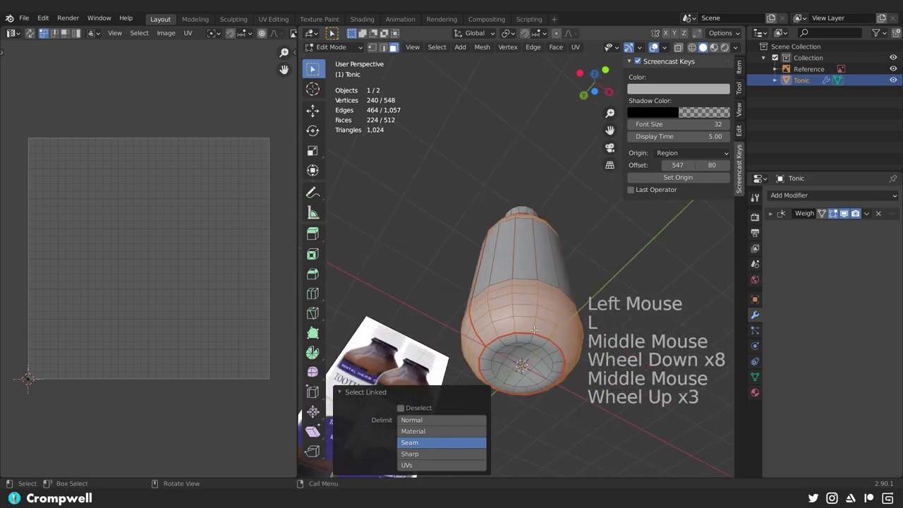
Orbit the bottle upright to inspect the selected island.
mouse_move(534, 329)
middle_down()
mouse_move(550, 326)
mouse_move(480, 237)
middle_up()
scroll(544, 251, up, 3)
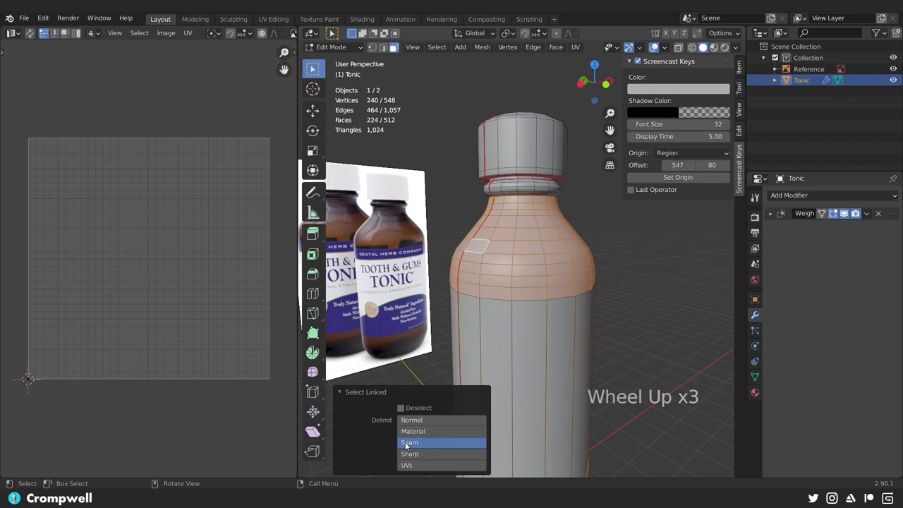
middle_drag(557, 198, 557, 192)
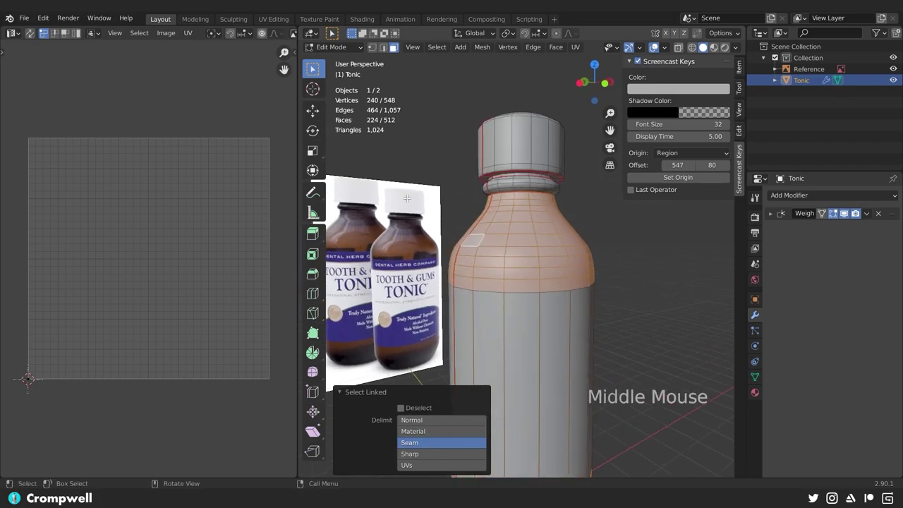
scroll(454, 201, down, 1)
scroll(465, 201, down, 1)
scroll(479, 208, up, 2)
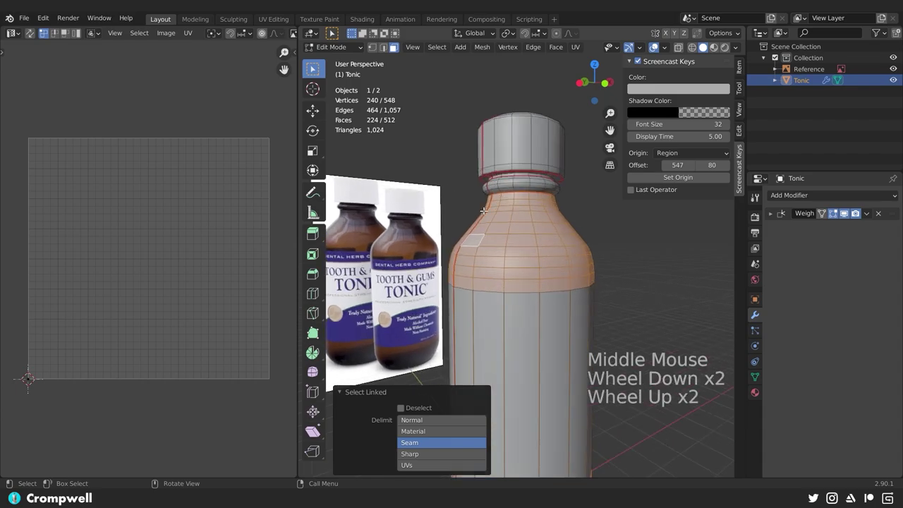
scroll(557, 231, down, 2)
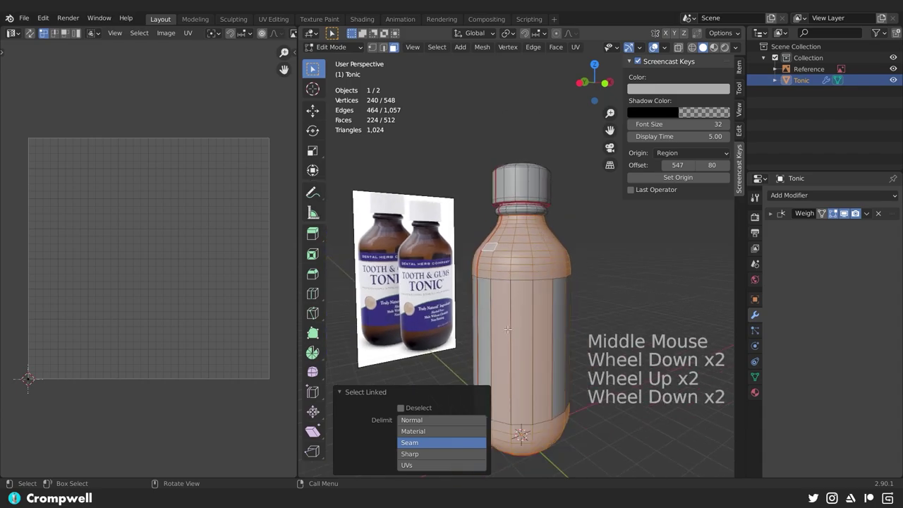
scroll(494, 310, up, 1)
scroll(500, 308, down, 3)
scroll(493, 311, up, 2)
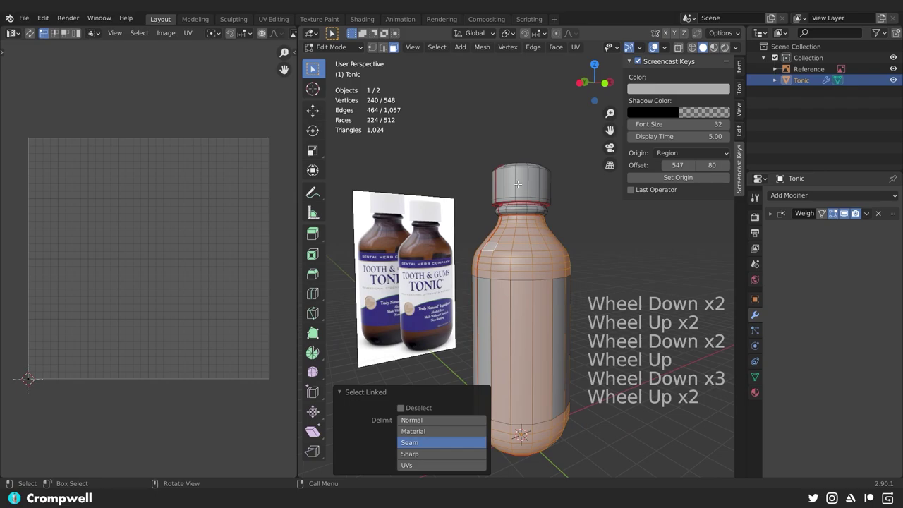
Switch the Select Linked delimit to Normal and inspect the wider selection.
click(410, 420)
scroll(435, 386, down, 2)
middle_drag(434, 386, 547, 213)
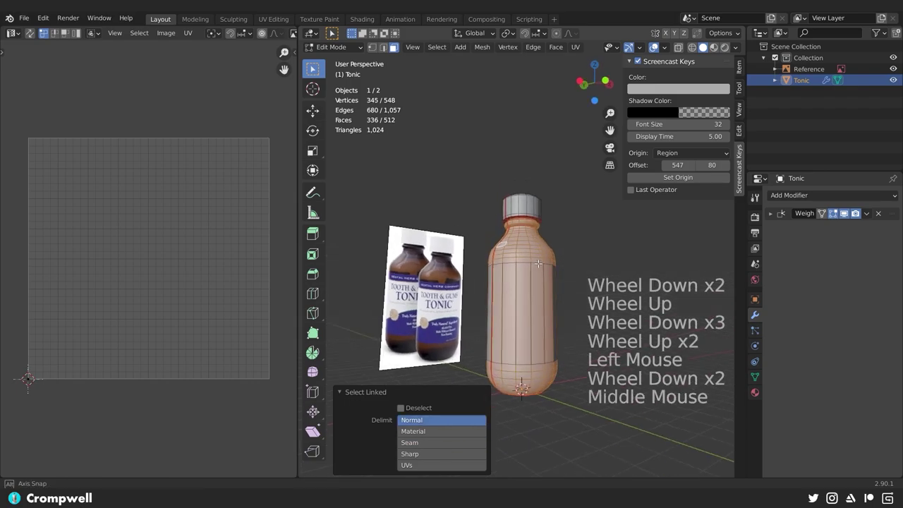
scroll(543, 220, up, 4)
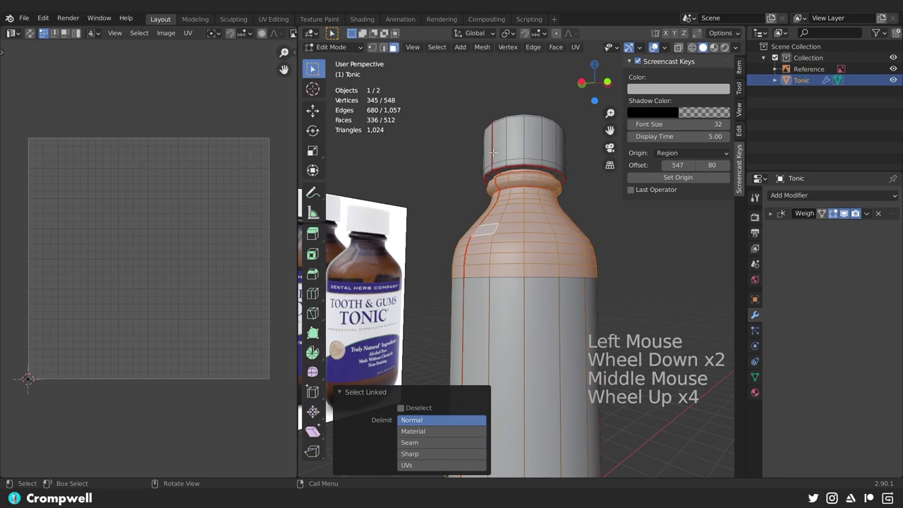
scroll(536, 144, down, 1)
middle_drag(444, 269, 436, 452)
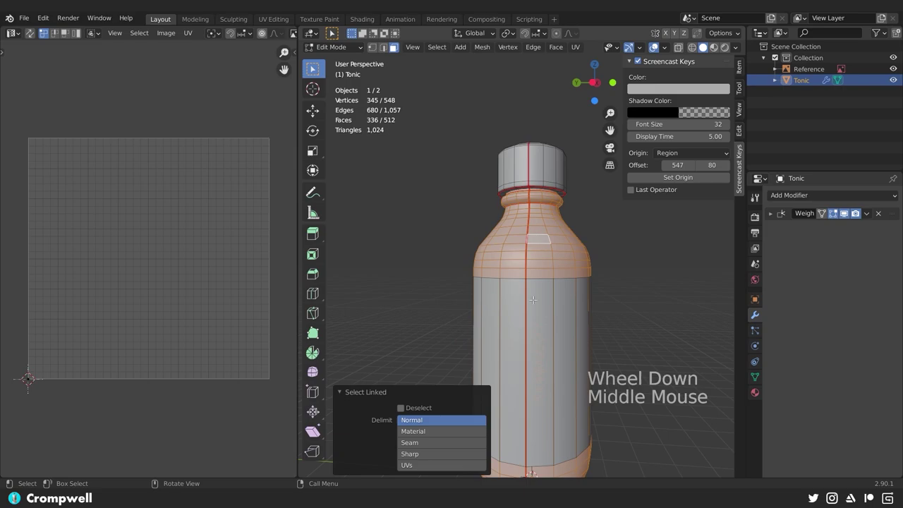
mouse_move(533, 299)
middle_down()
mouse_move(553, 309)
mouse_move(543, 310)
mouse_move(496, 264)
middle_up()
scroll(553, 309, up, 1)
scroll(543, 311, up, 2)
scroll(522, 282, down, 1)
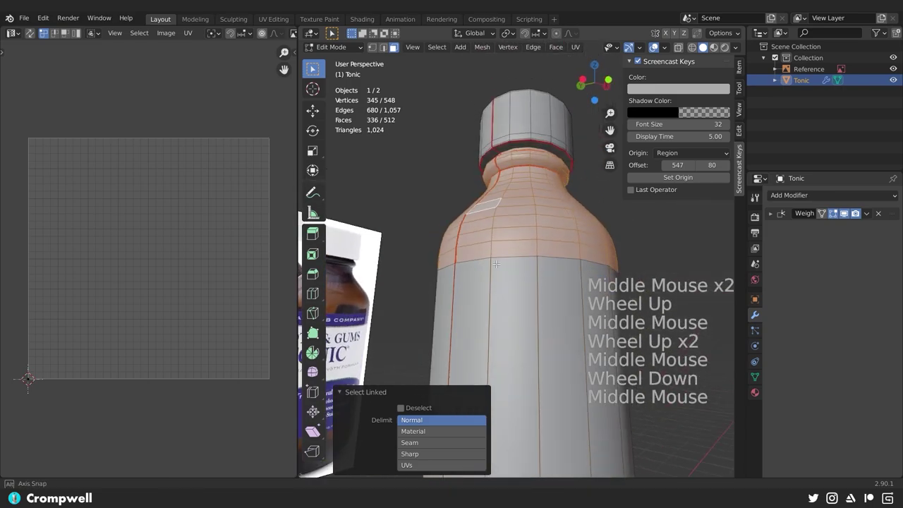
Restore the Seam delimit and deselect everything on the mesh.
click(414, 444)
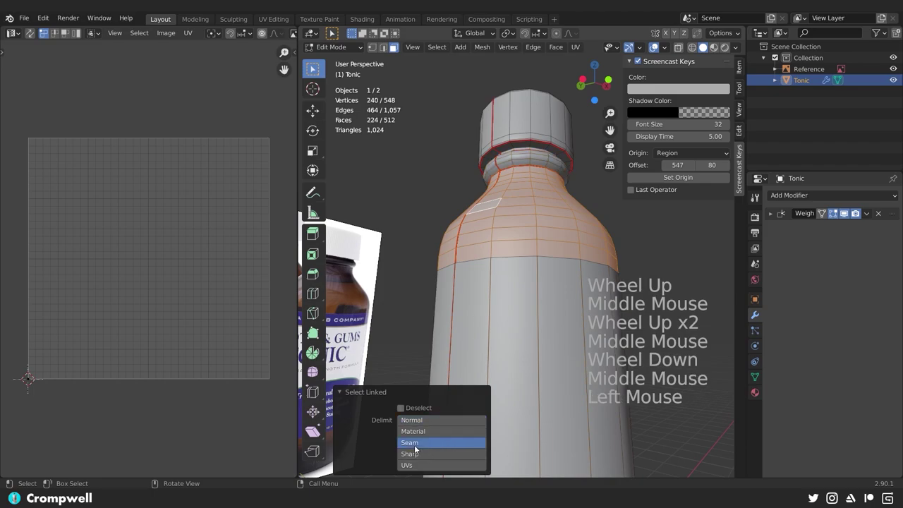
scroll(533, 215, down, 4)
middle_drag(533, 215, 517, 243)
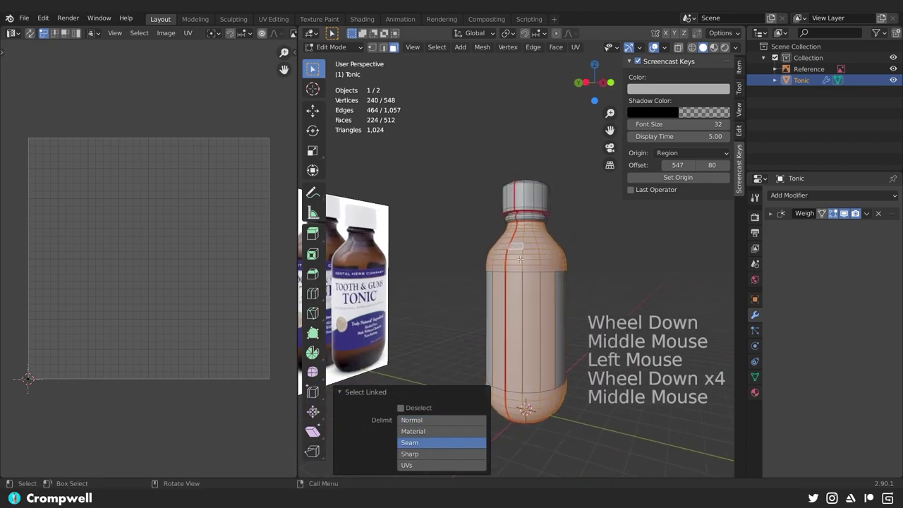
scroll(516, 242, up, 3)
key(a)
scroll(518, 244, down, 1)
scroll(522, 244, down, 1)
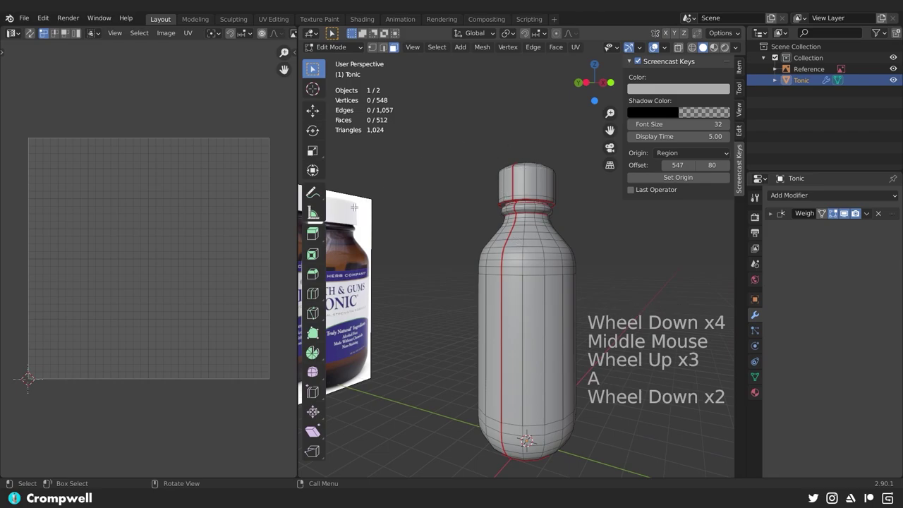
Hide the toolbar and save Tonic.blend.
key(t)
key(ctrl+s)
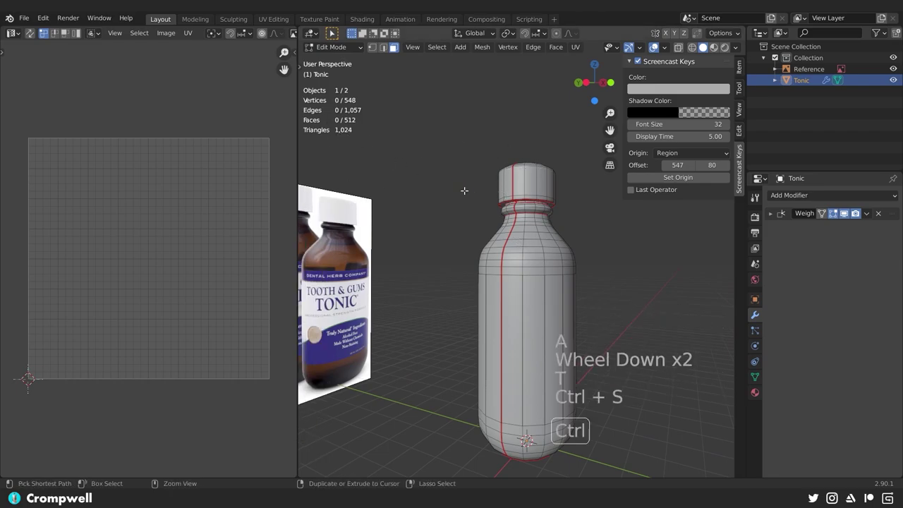
shift+scroll(464, 191, down, 1)
mouse_move(464, 191)
shift+middle_down()
mouse_move(494, 226)
mouse_move(597, 243)
mouse_move(459, 229)
shift+middle_up()
scroll(494, 225, up, 2)
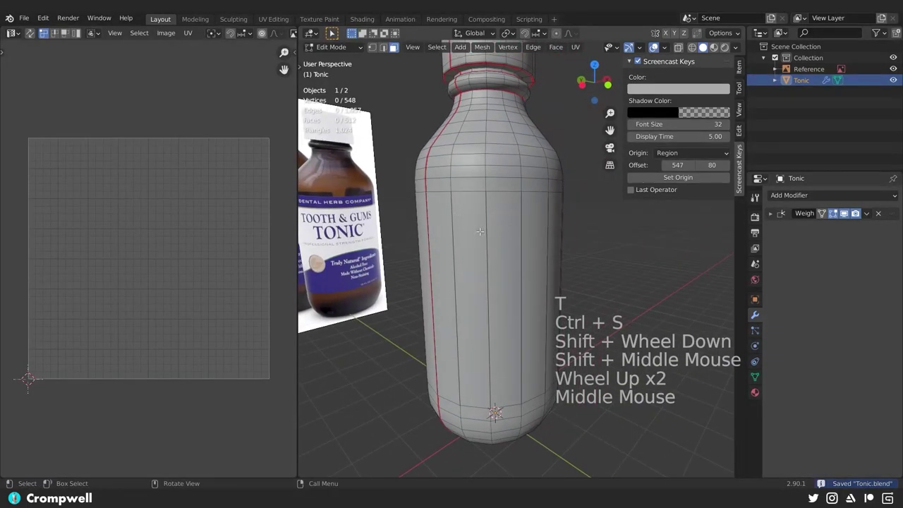
Select the seam-bounded label band linked to a tall body face.
key(j)
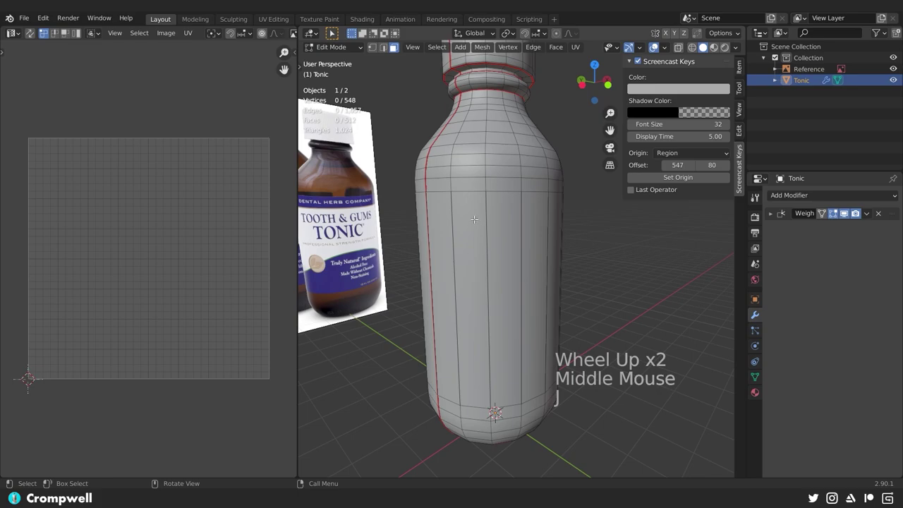
click(474, 220)
key(j)
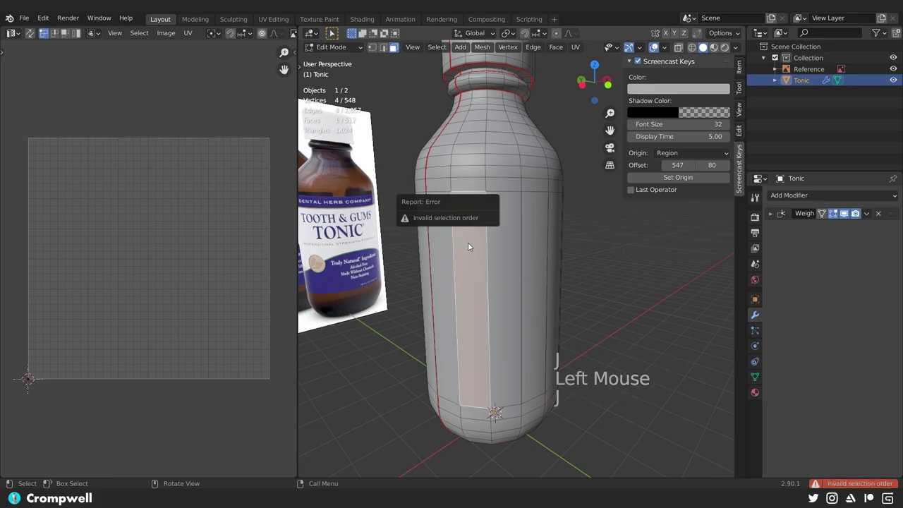
key(l)
scroll(467, 242, down, 4)
middle_drag(467, 242, 476, 254)
mouse_move(476, 254)
shift+middle_down()
mouse_move(484, 265)
mouse_move(394, 266)
shift+middle_up()
shift+scroll(394, 266, up, 1)
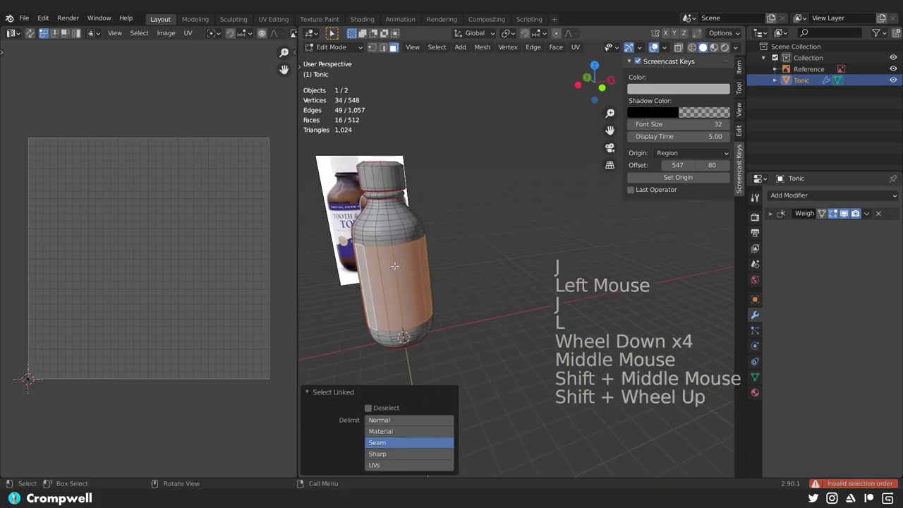
Move the label band 5 m along X, replacing an undone 3 m move.
text(gx3)
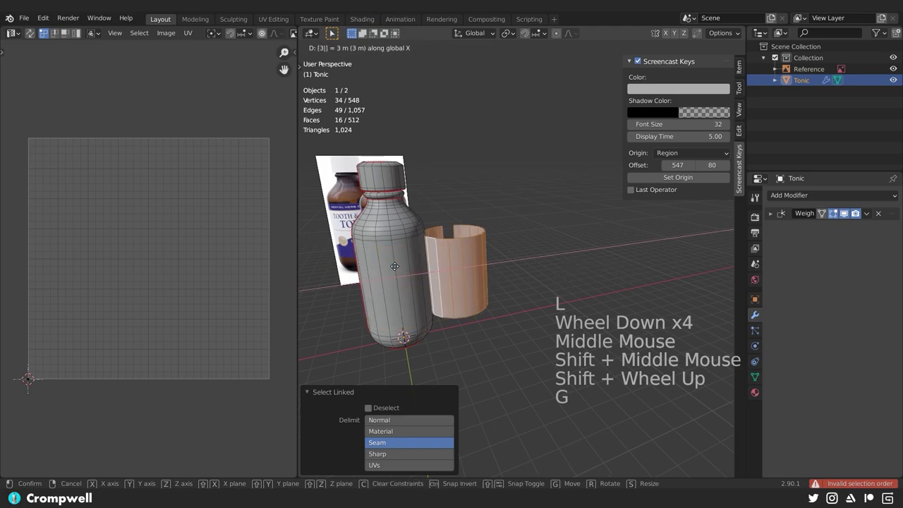
key(Return)
key(ctrl+z)
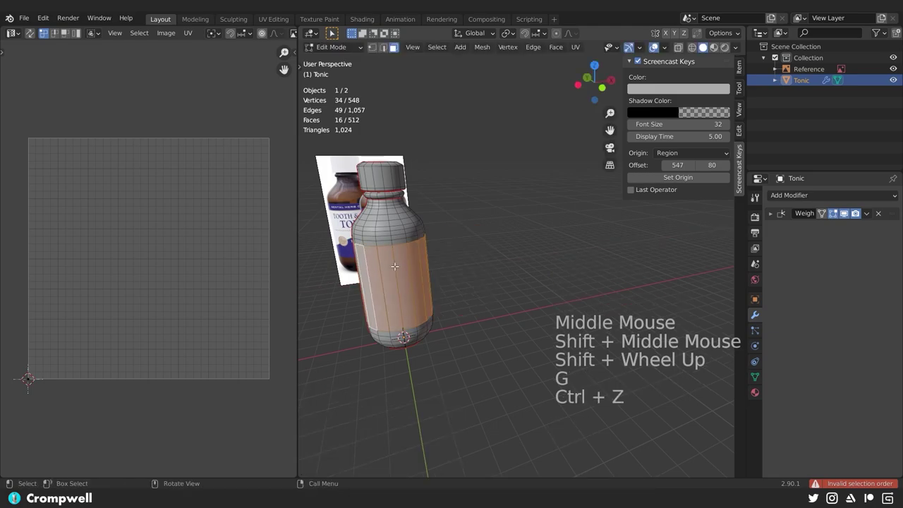
text(gx5)
key(Return)
mouse_move(519, 245)
shift+middle_down()
mouse_move(558, 243)
mouse_move(561, 263)
shift+middle_up()
scroll(562, 263, up, 2)
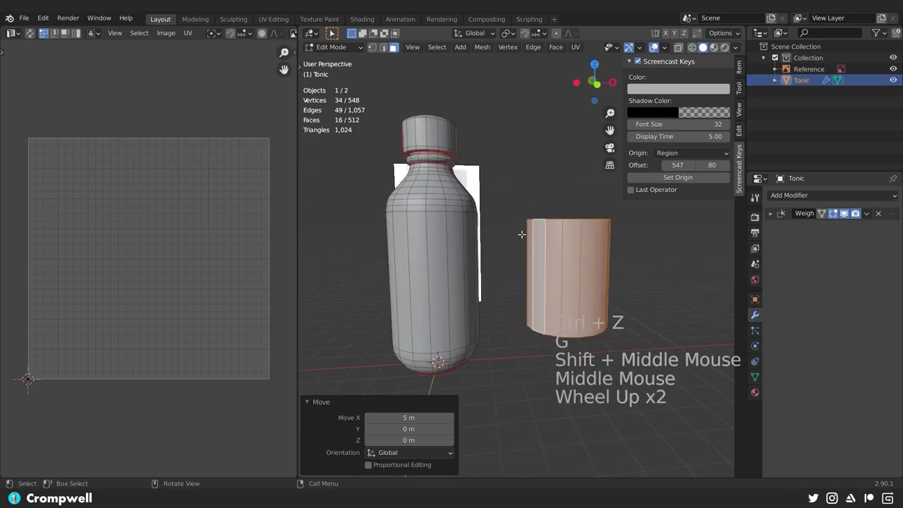
middle_drag(521, 234, 562, 221)
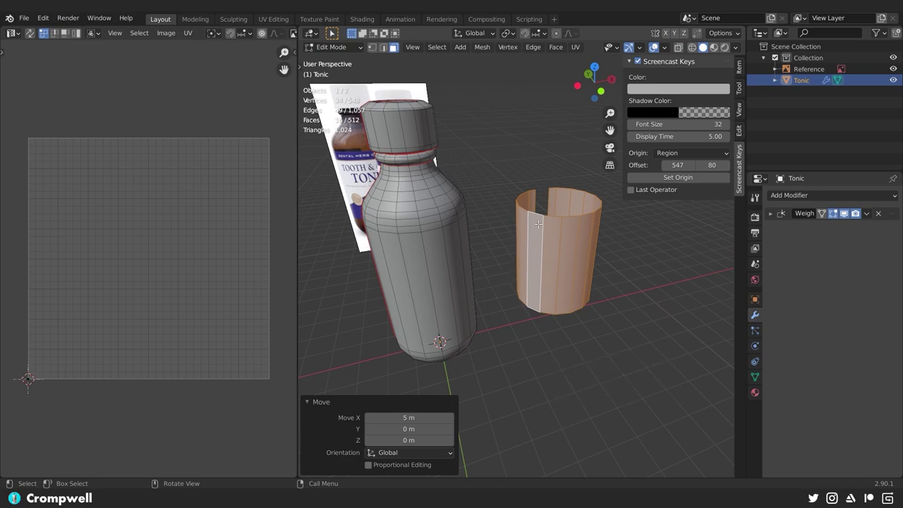
Open and dismiss the Separate menu, then deselect the whole mesh.
key(p)
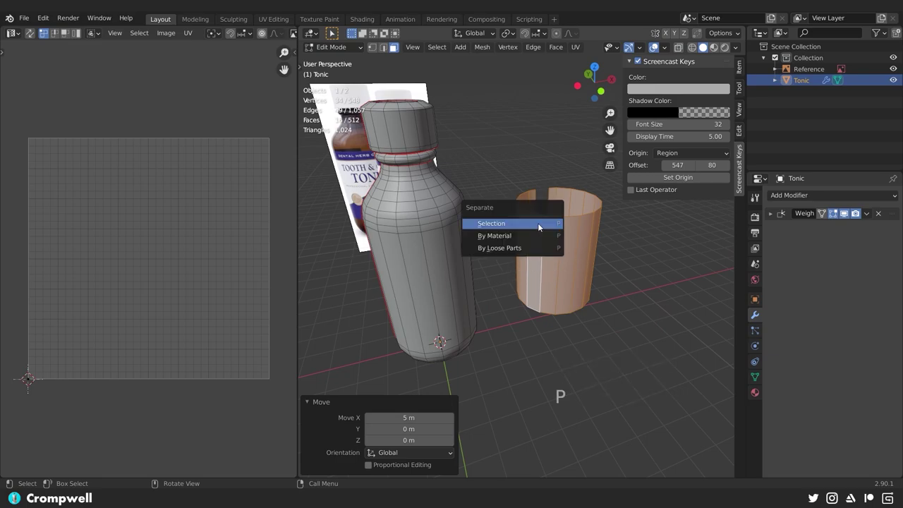
click(537, 223)
scroll(501, 372, down, 2)
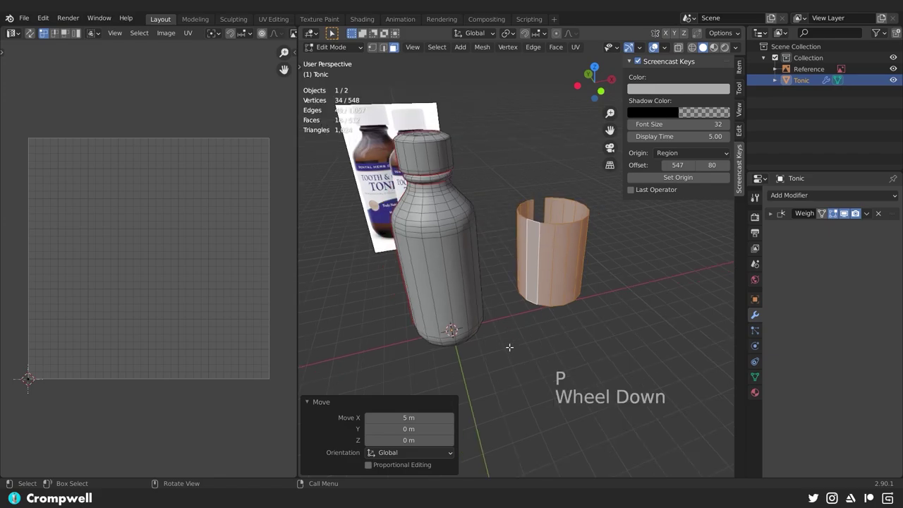
mouse_move(508, 346)
middle_down()
mouse_move(536, 296)
mouse_move(600, 232)
mouse_move(462, 279)
mouse_move(497, 247)
mouse_move(520, 253)
mouse_move(495, 250)
middle_up()
key(a)
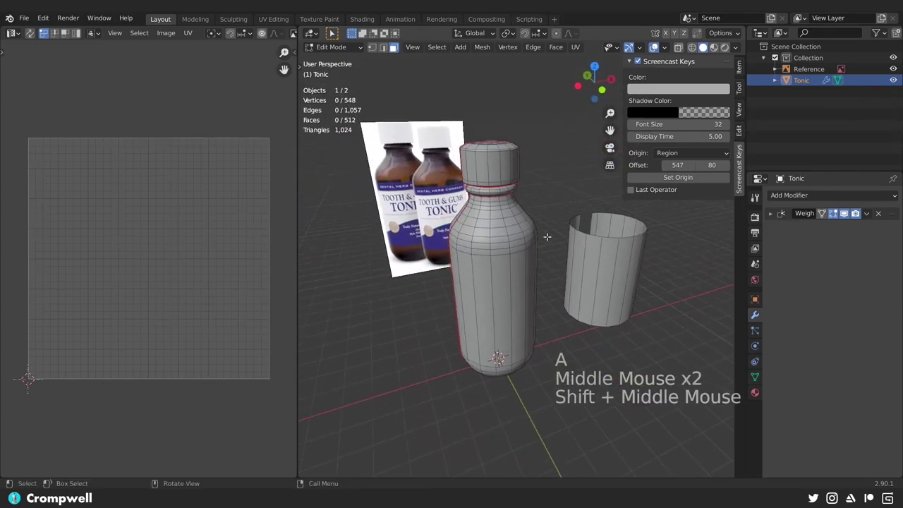
Select the whole bottle mesh and Unwrap it into UV islands.
key(a)
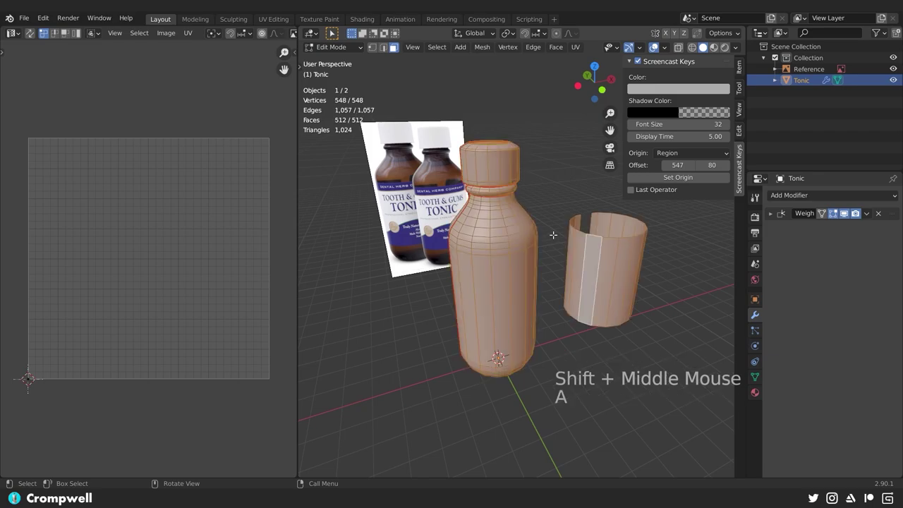
key(u)
click(499, 184)
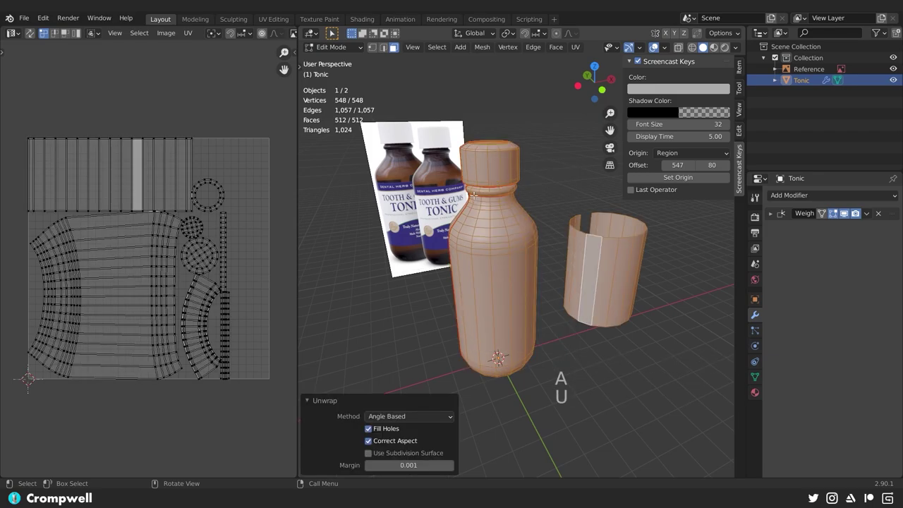
Briefly switch to the Firefox reference image and return to Blender.
key(alt+Tab)
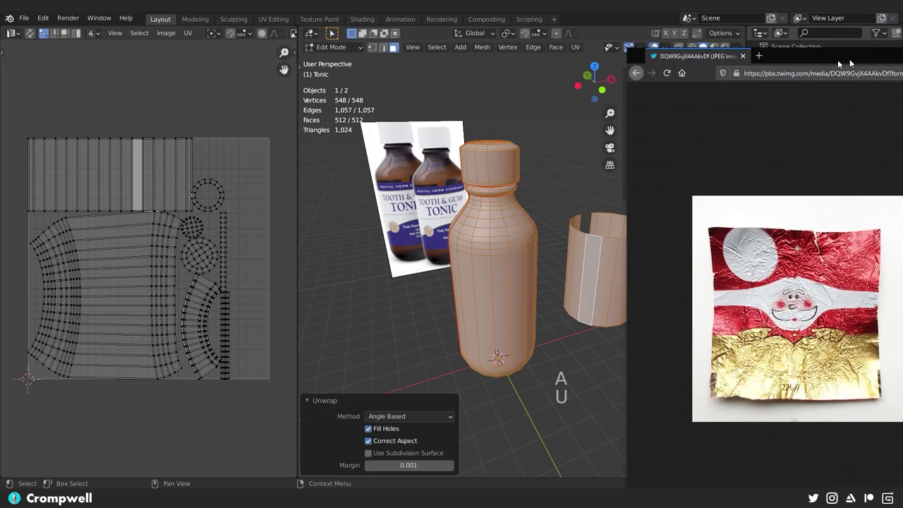
drag(832, 44, 487, 47)
key(alt+Tab)
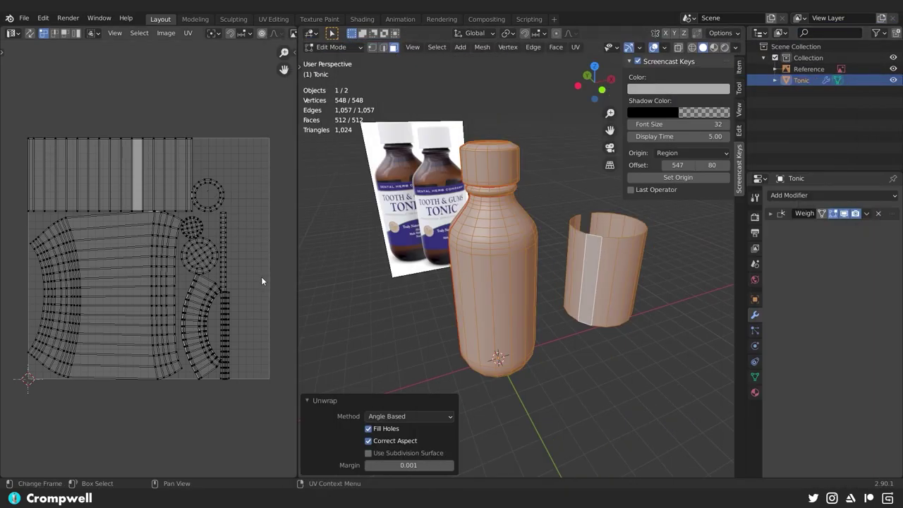
scroll(494, 311, up, 2)
middle_drag(487, 310, 495, 309)
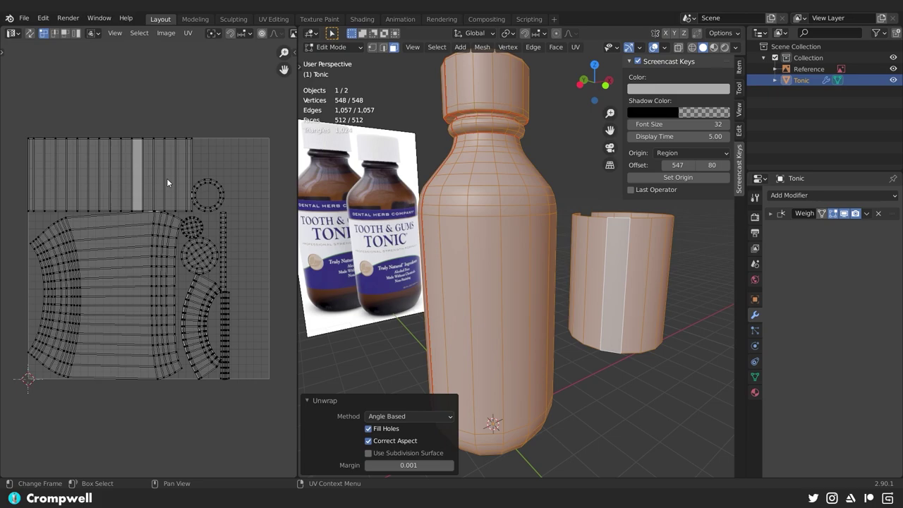
Zoom out to review the unwrapped bottle and save Tonic.blend.
scroll(166, 178, down, 2)
scroll(493, 246, down, 2)
mouse_move(494, 246)
middle_down()
mouse_move(467, 236)
mouse_move(485, 240)
middle_up()
key(ctrl+s)
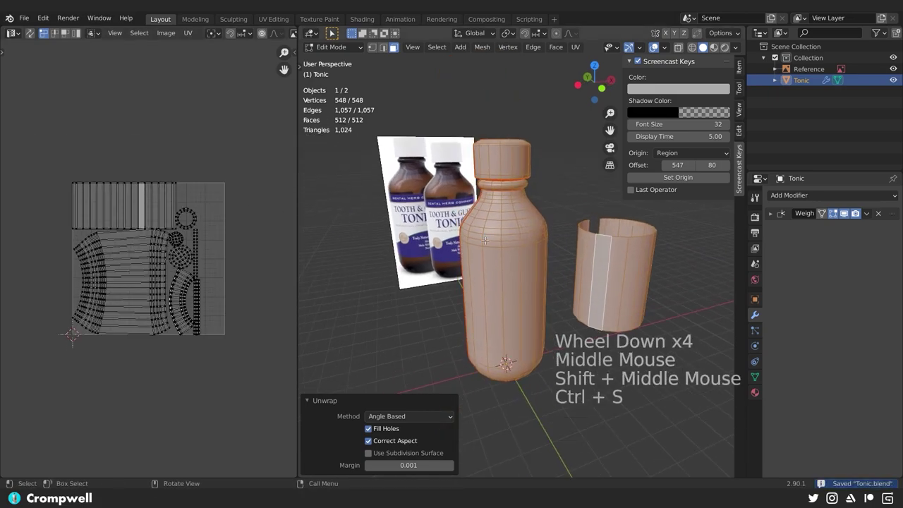